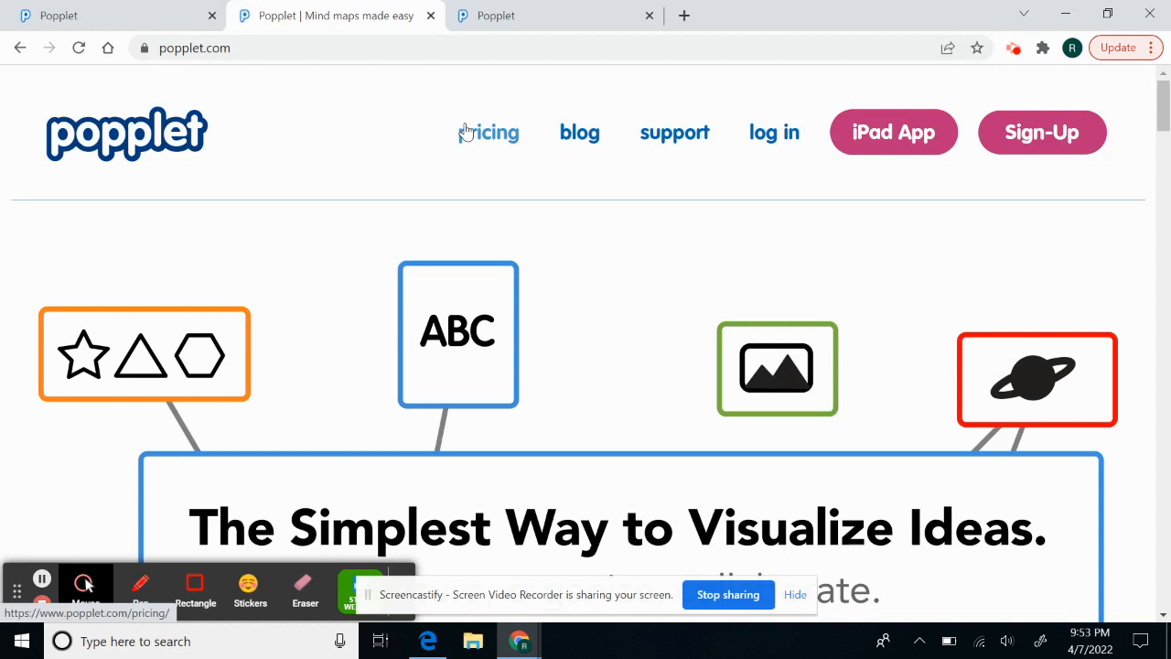
- Browse the pricing page's free, solo and groups & schools plans, then go to Sign-Up
{"action": "left_click", "coordinate": [467, 132]}
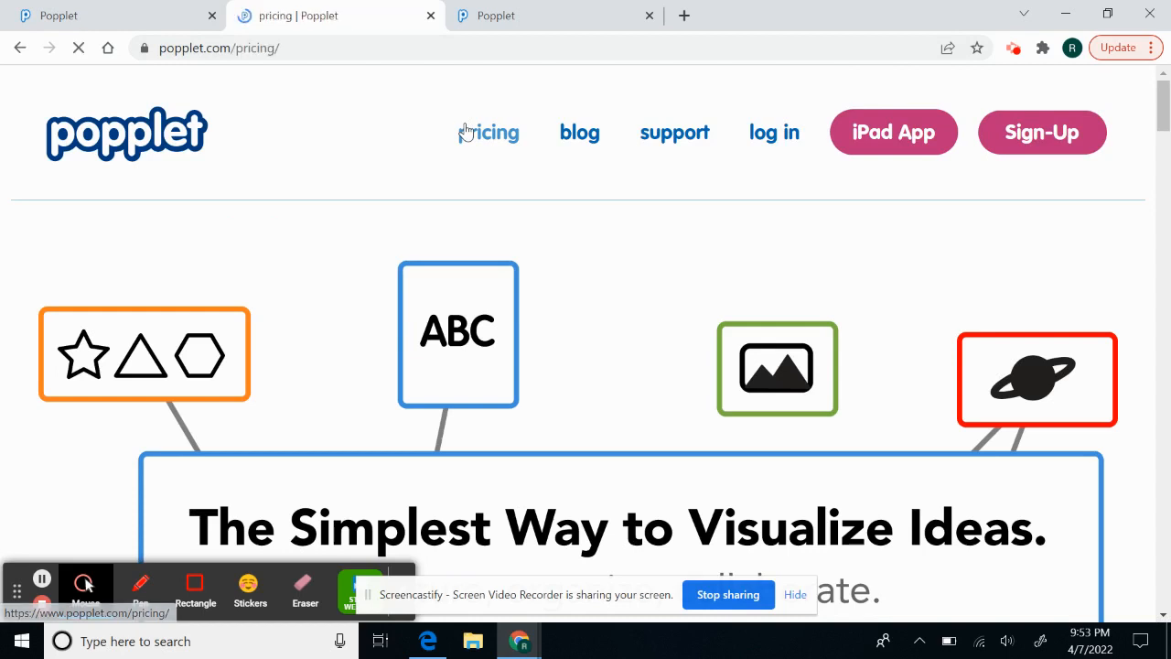
{"action": "scroll", "coordinate": [322, 369], "scroll_direction": "down", "scroll_amount": 3}
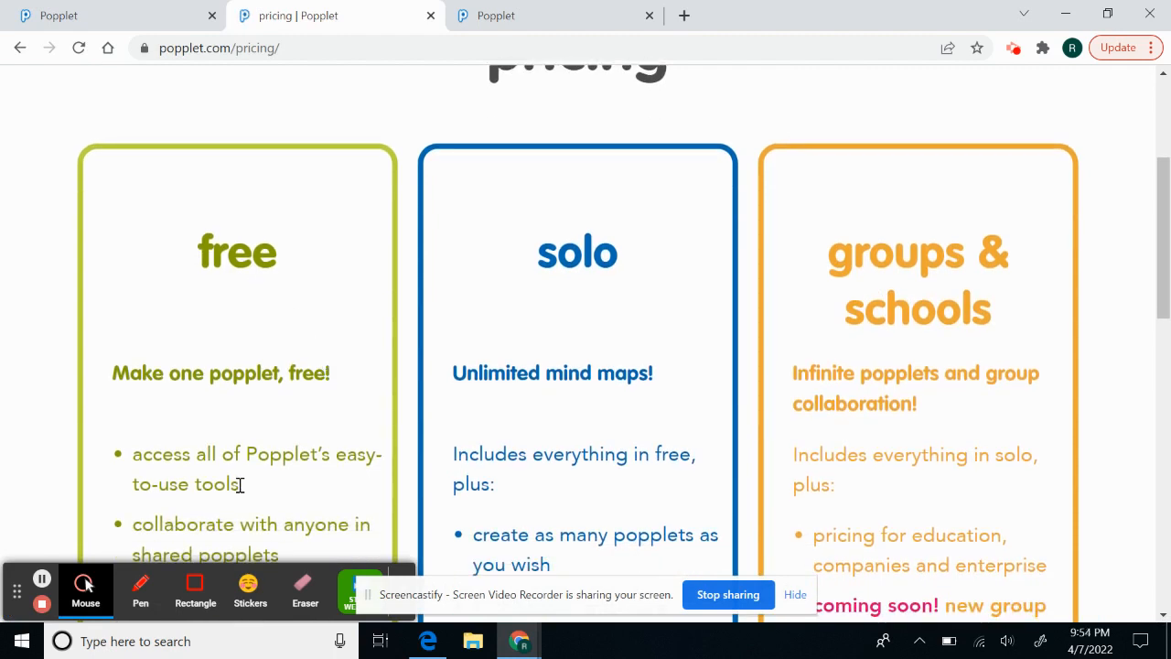
{"action": "scroll", "coordinate": [593, 444], "scroll_direction": "down", "scroll_amount": 2}
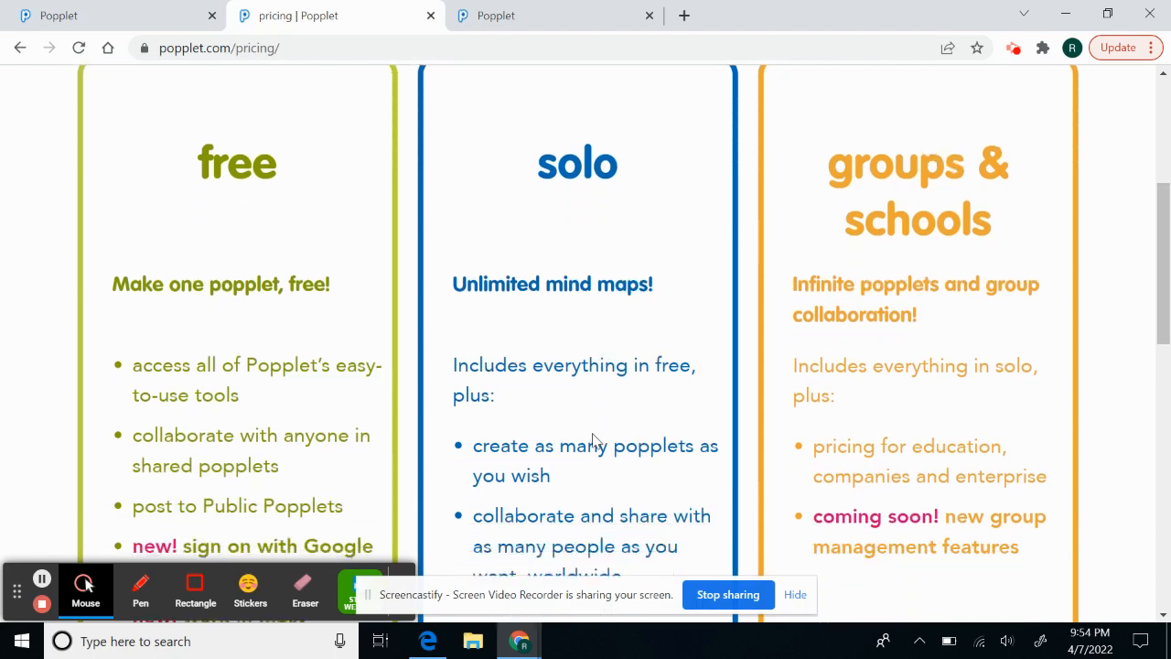
{"action": "scroll", "coordinate": [594, 442], "scroll_direction": "down", "scroll_amount": 1}
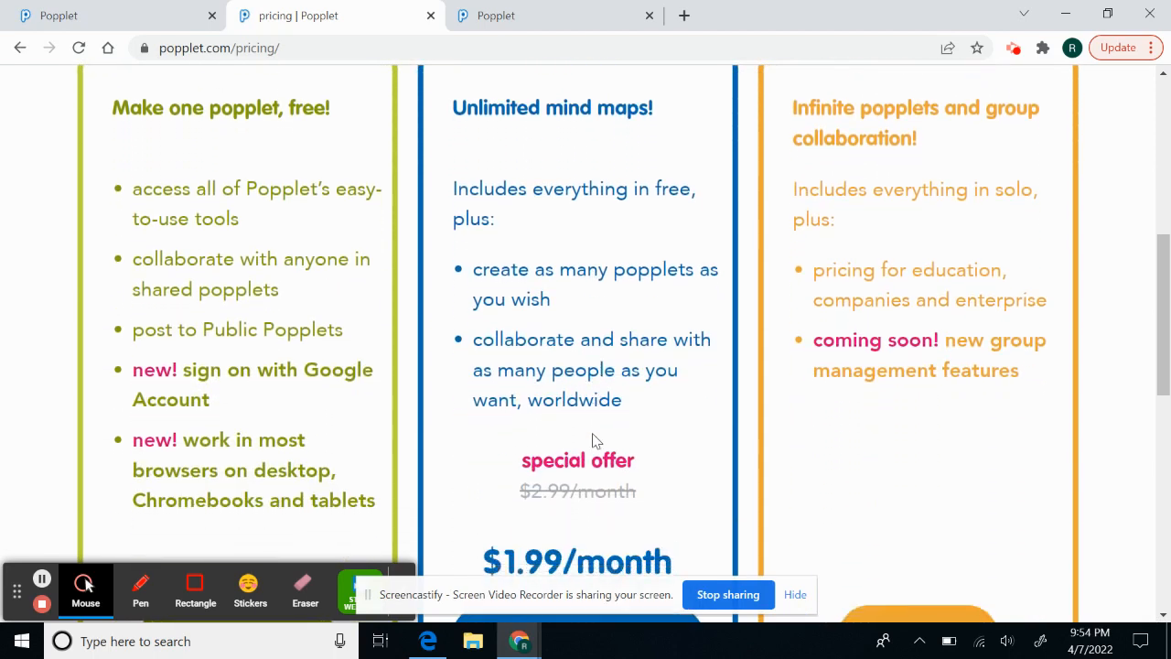
{"action": "scroll", "coordinate": [593, 442], "scroll_direction": "down", "scroll_amount": 4}
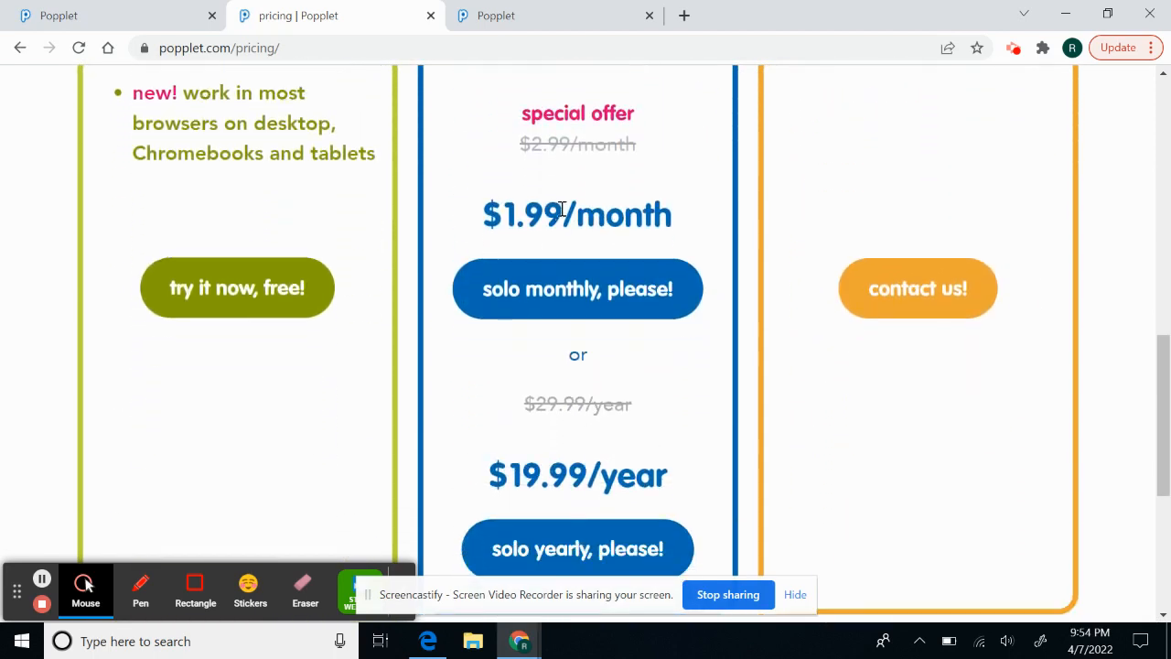
{"action": "scroll", "coordinate": [847, 177], "scroll_direction": "up", "scroll_amount": 5}
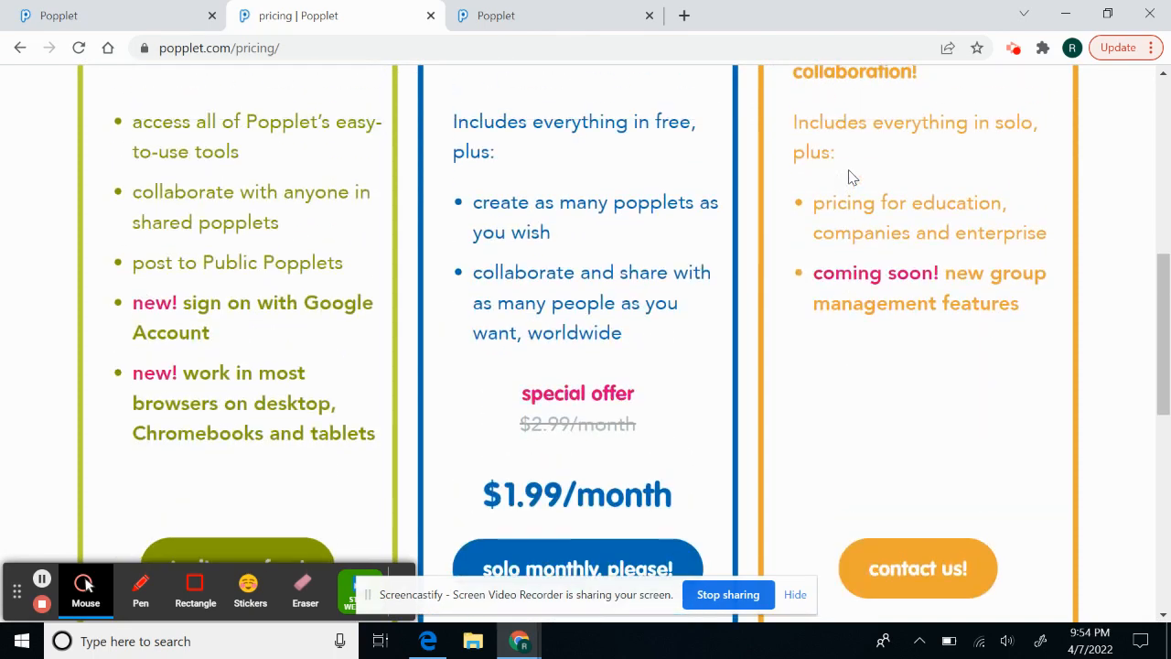
{"action": "scroll", "coordinate": [849, 170], "scroll_direction": "down", "scroll_amount": 4}
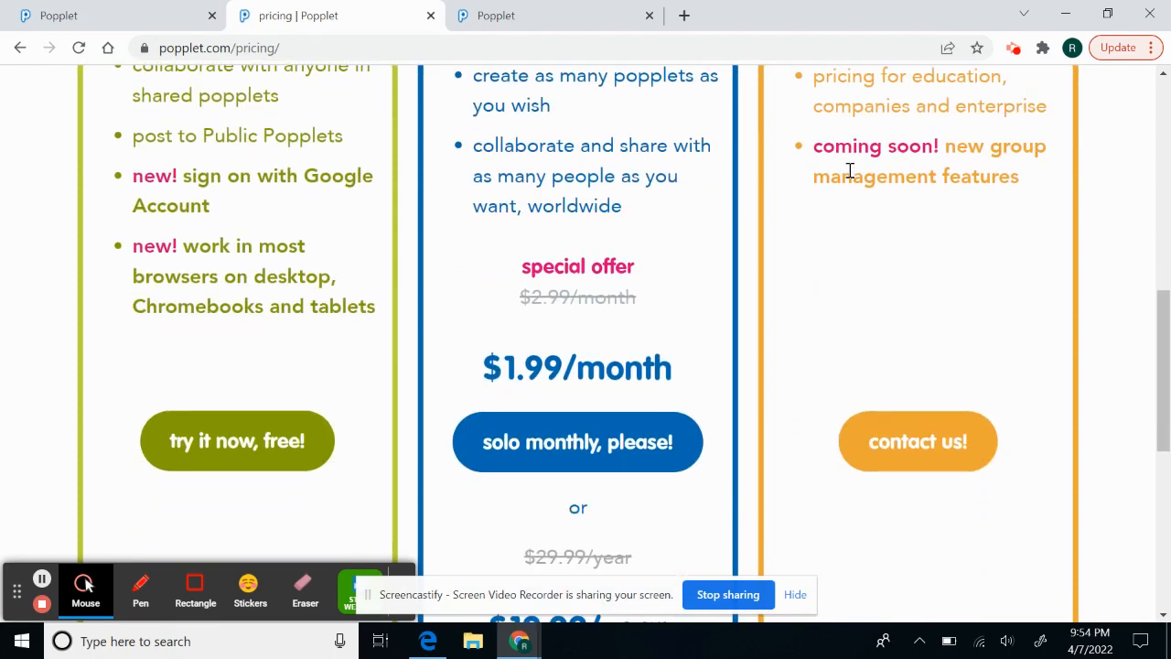
{"action": "scroll", "coordinate": [849, 170], "scroll_direction": "up", "scroll_amount": 8}
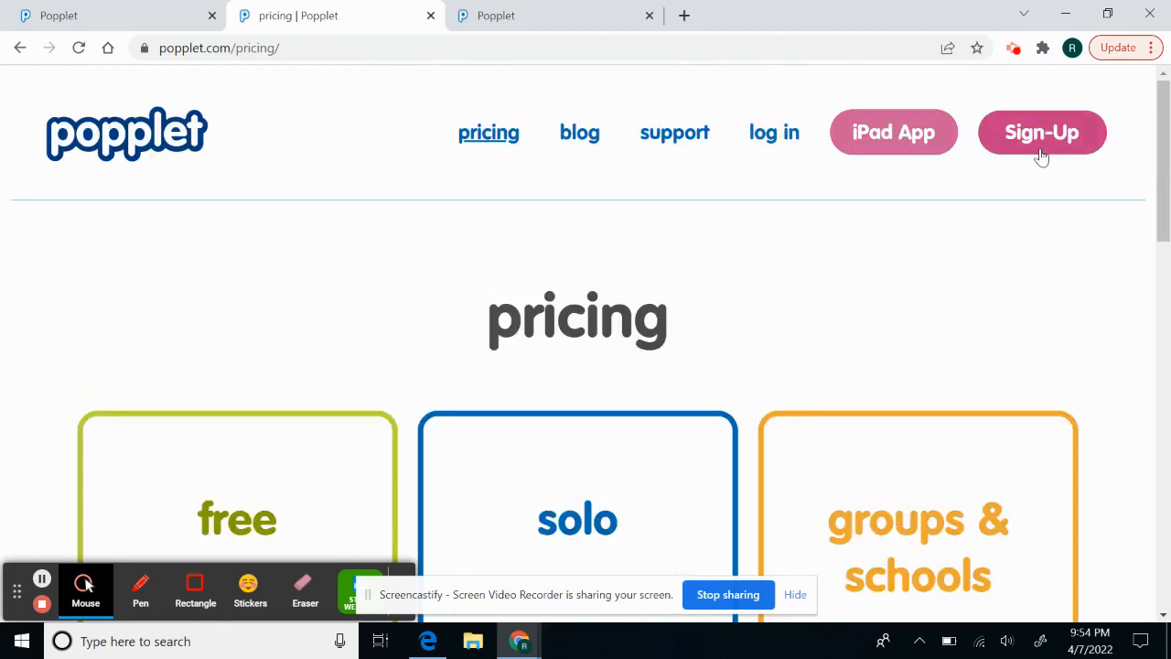
{"action": "left_click", "coordinate": [1042, 135]}
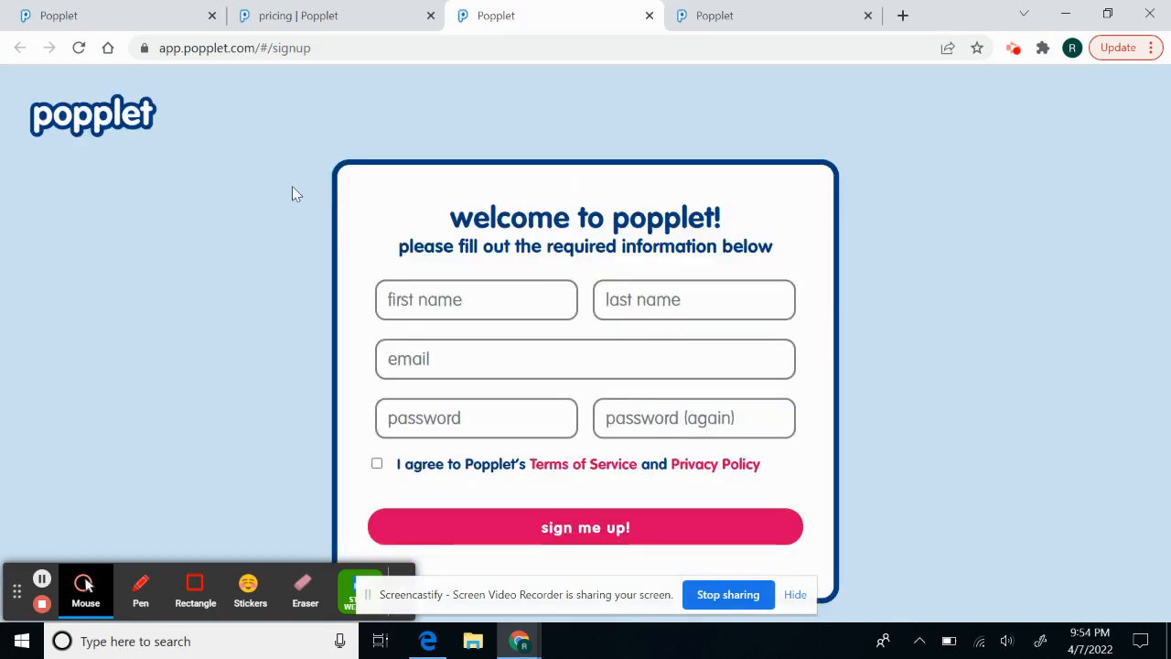
- Enter the user's first and last name in the sign-up form
{"action": "left_click", "coordinate": [462, 299]}
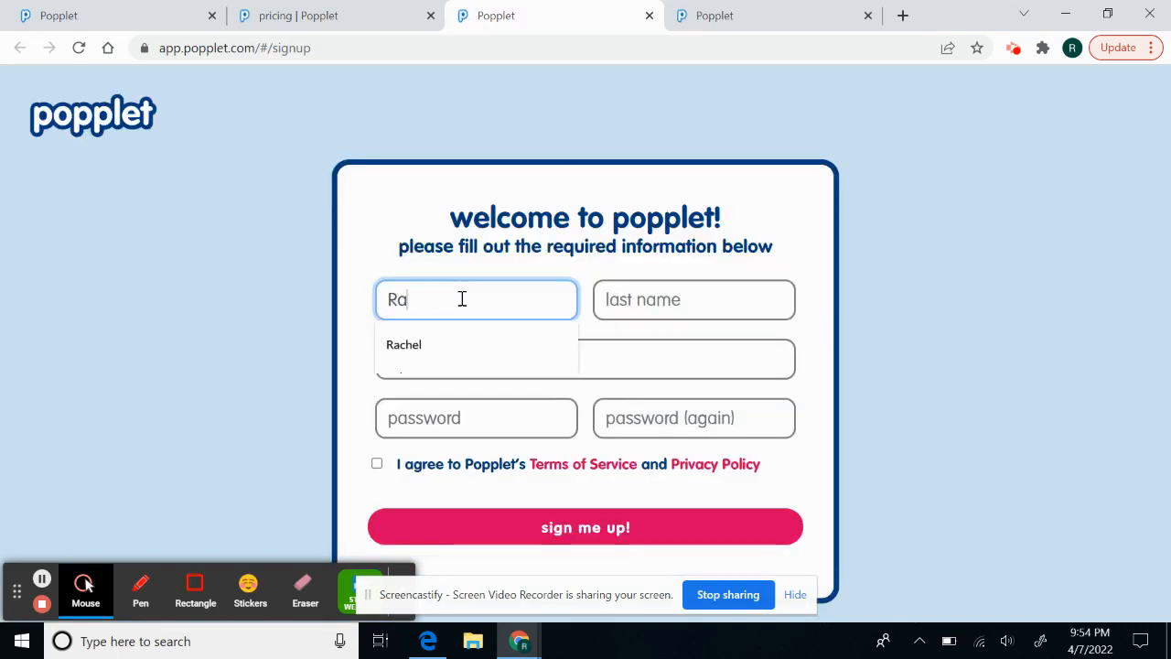
{"action": "key", "text": "Tab"}
{"action": "key", "text": "Tab"}
- Fill in the email from a saved suggestion, agree to the terms, then go to sign-in
{"action": "type", "text": "r"}
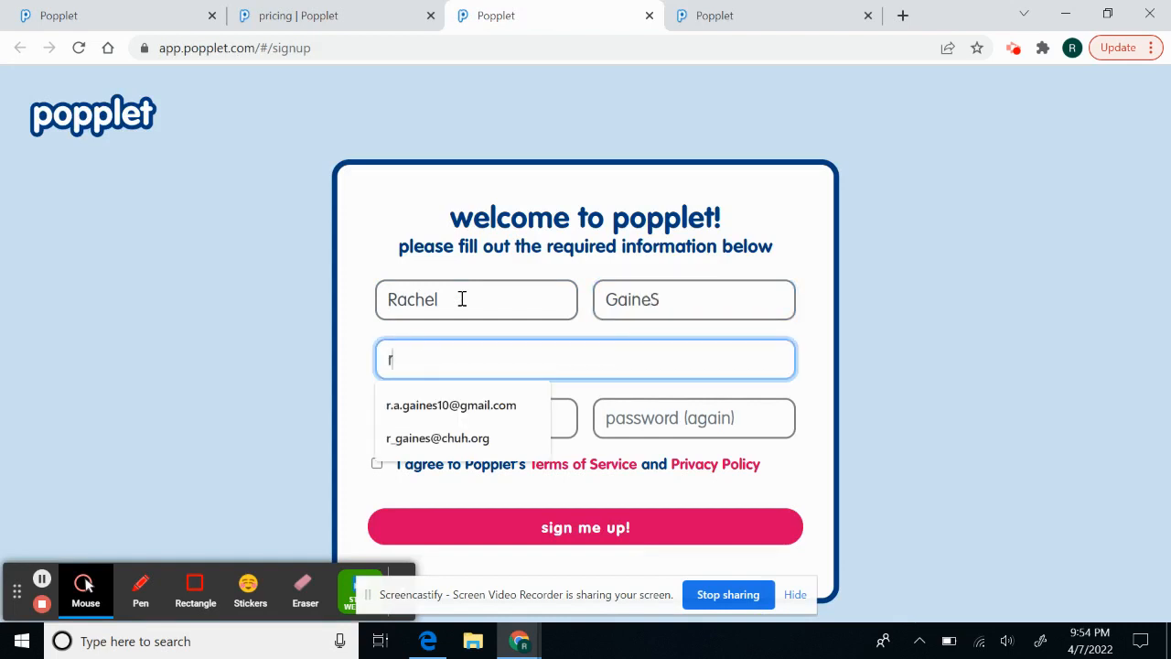
{"action": "left_click", "coordinate": [450, 439]}
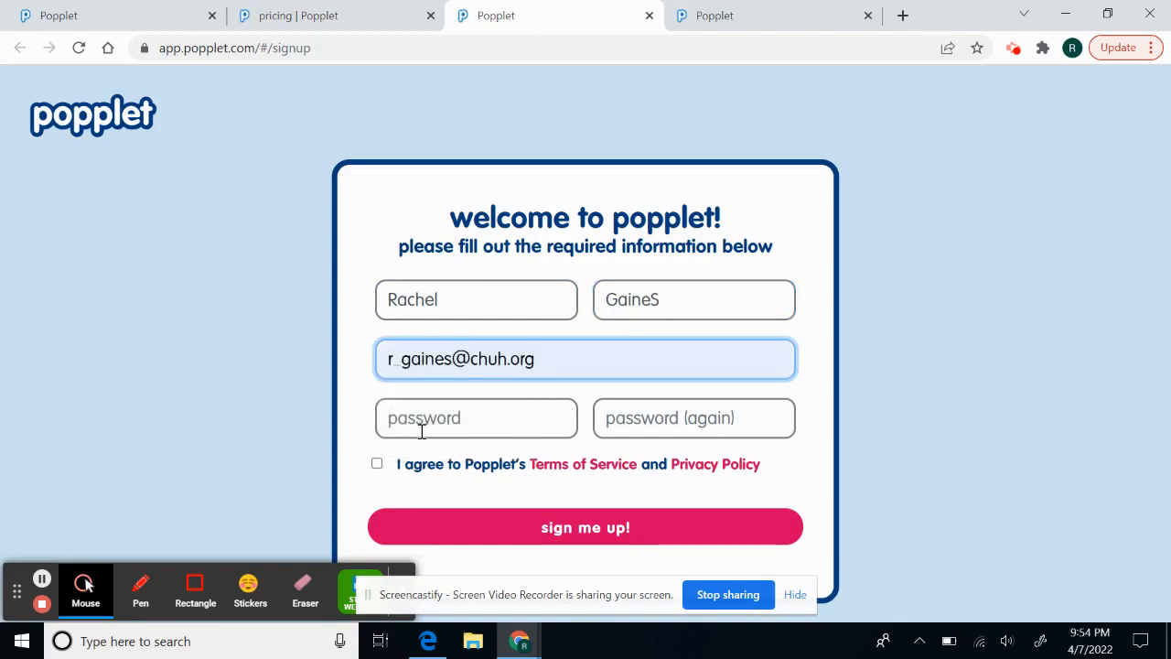
{"action": "left_click", "coordinate": [378, 478]}
{"action": "left_click", "coordinate": [377, 464]}
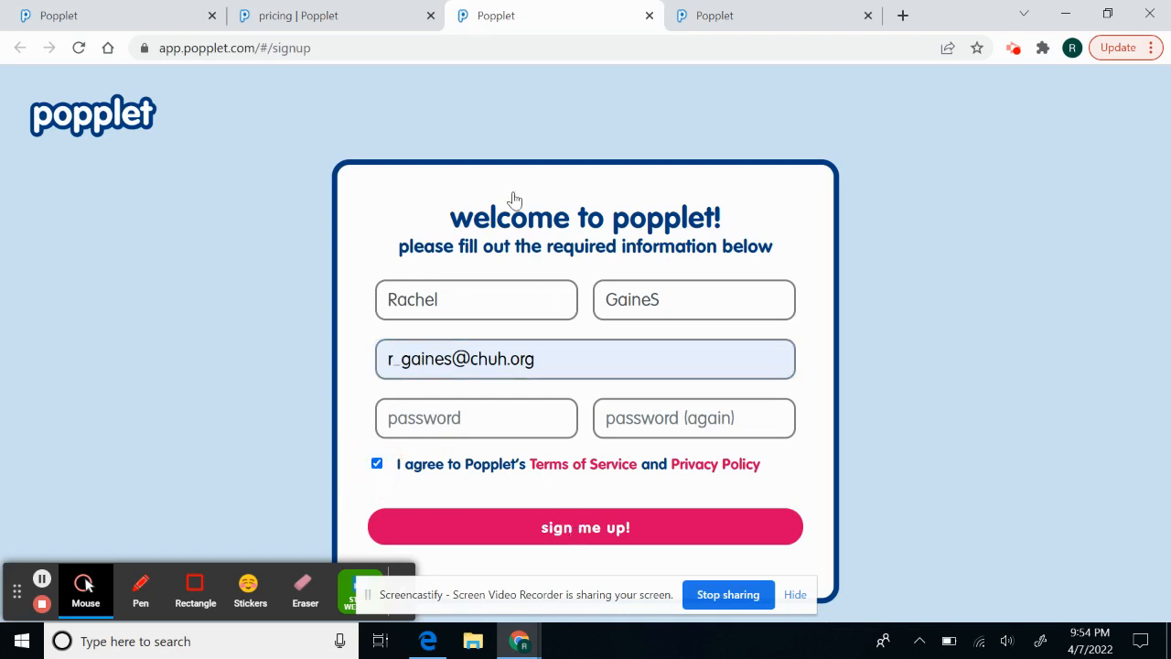
{"action": "left_click", "coordinate": [357, 7]}
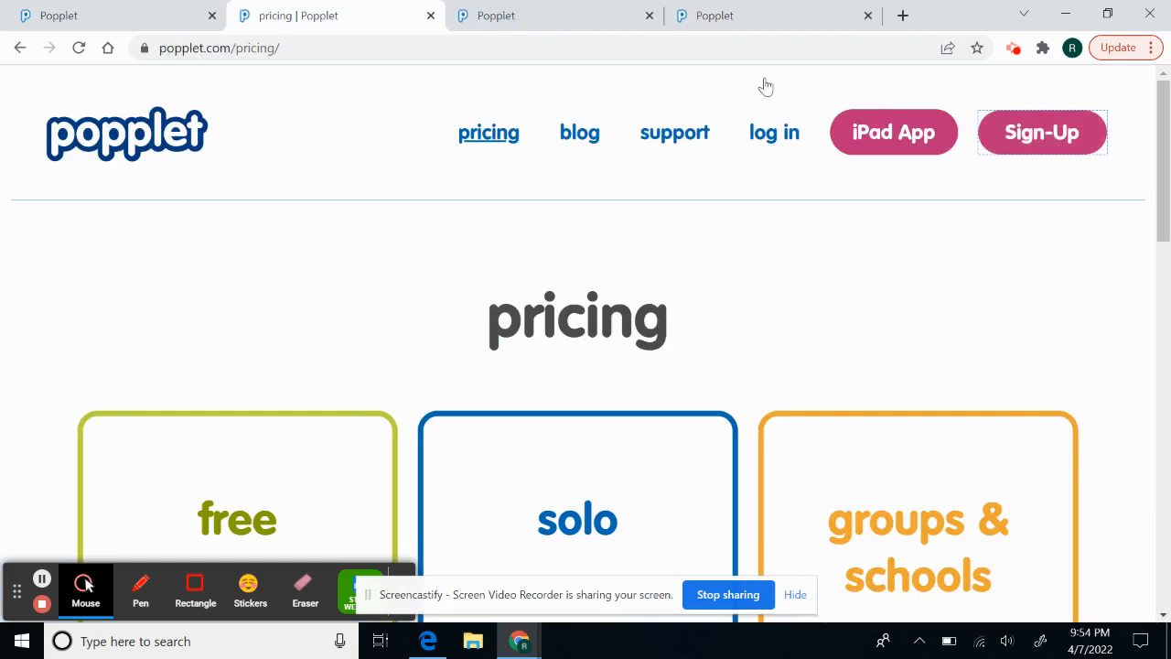
{"action": "left_click", "coordinate": [776, 134]}
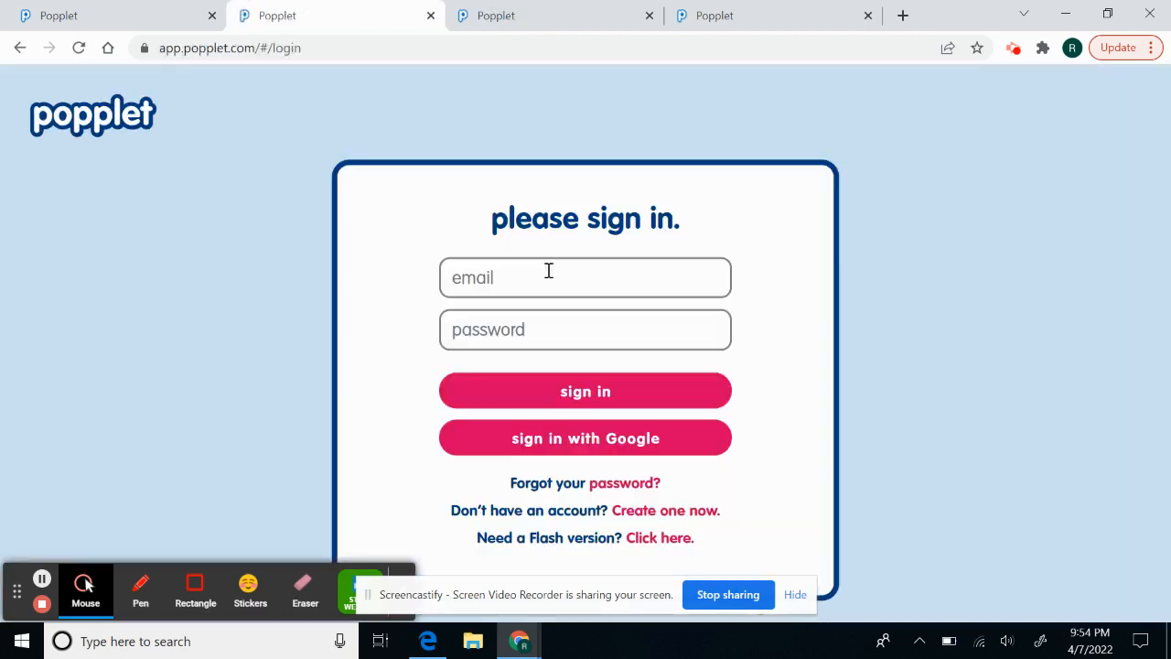
- Sign in with the saved account email and the account password
{"action": "left_click", "coordinate": [549, 271]}
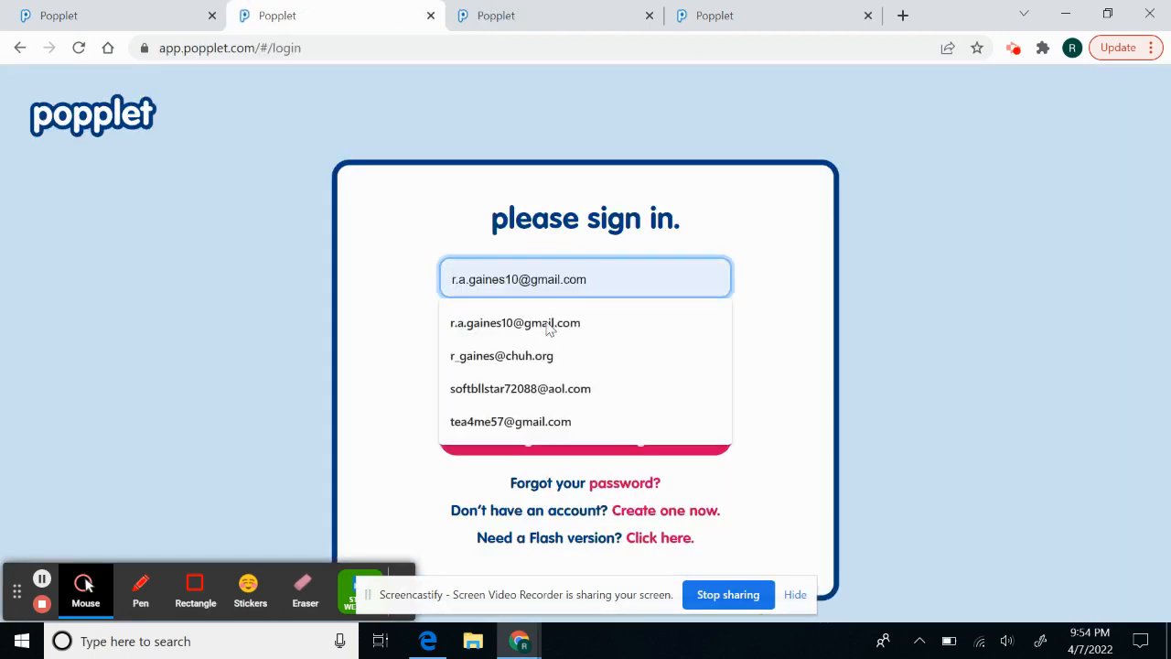
{"action": "left_click", "coordinate": [546, 358]}
{"action": "left_click", "coordinate": [528, 328]}
{"action": "type", "text": "••"}
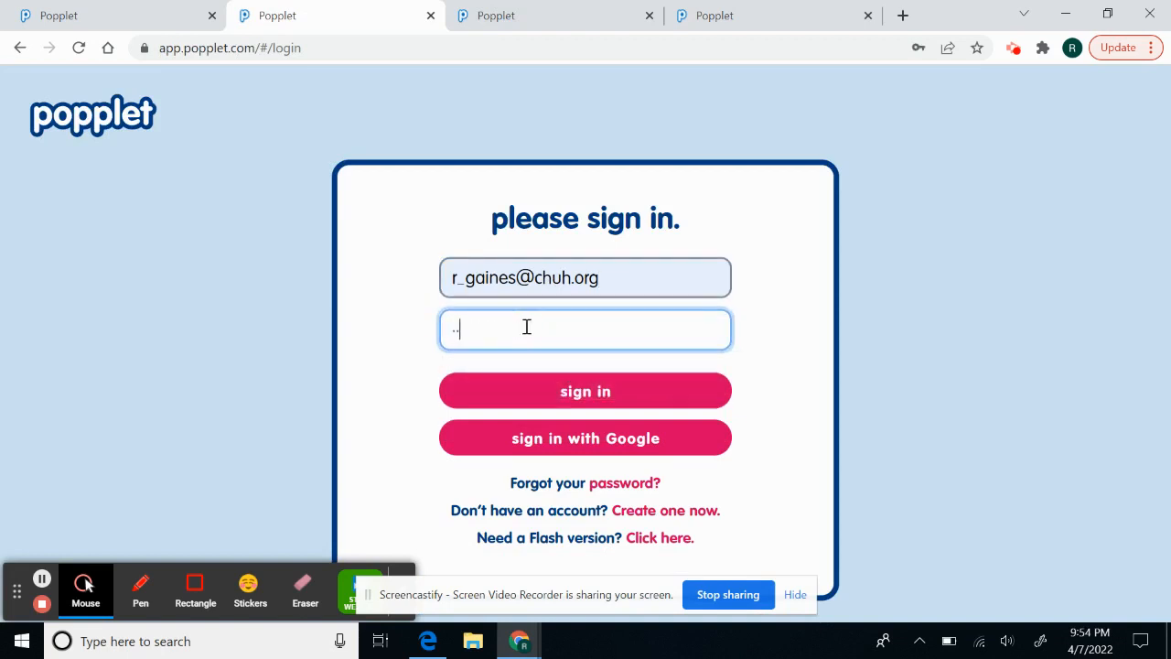
{"action": "key", "text": "Return"}
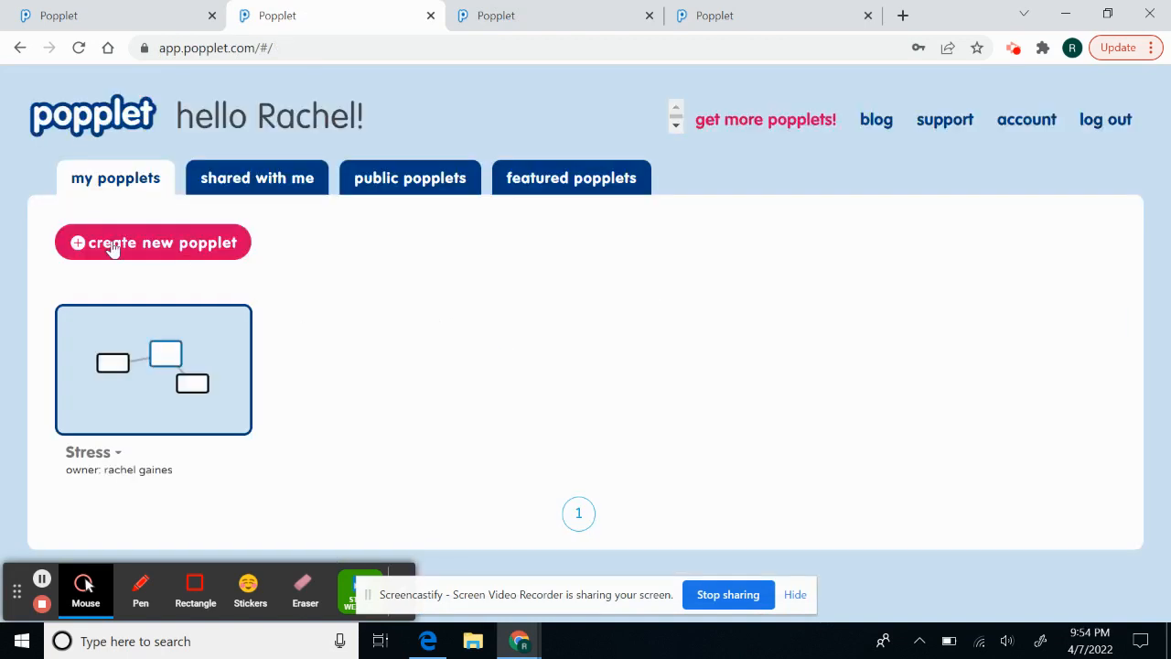
- Attempt a new popplet, dismiss the one-popplet limit notice, and open the Stress popplet
{"action": "left_click", "coordinate": [110, 250]}
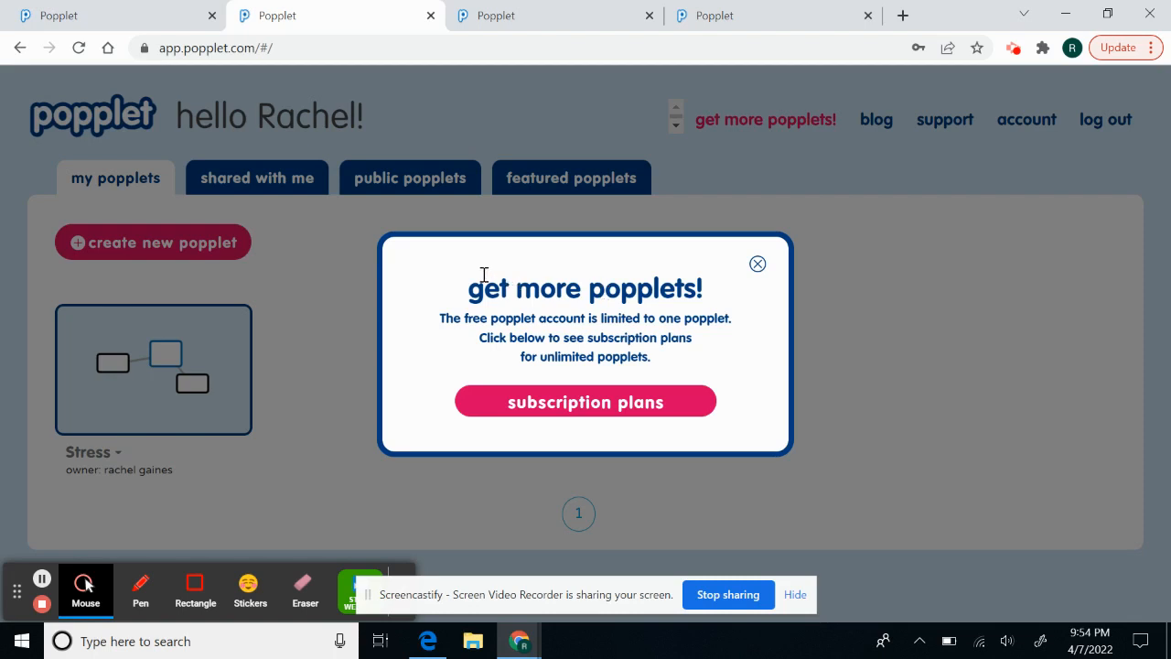
{"action": "left_click", "coordinate": [757, 265]}
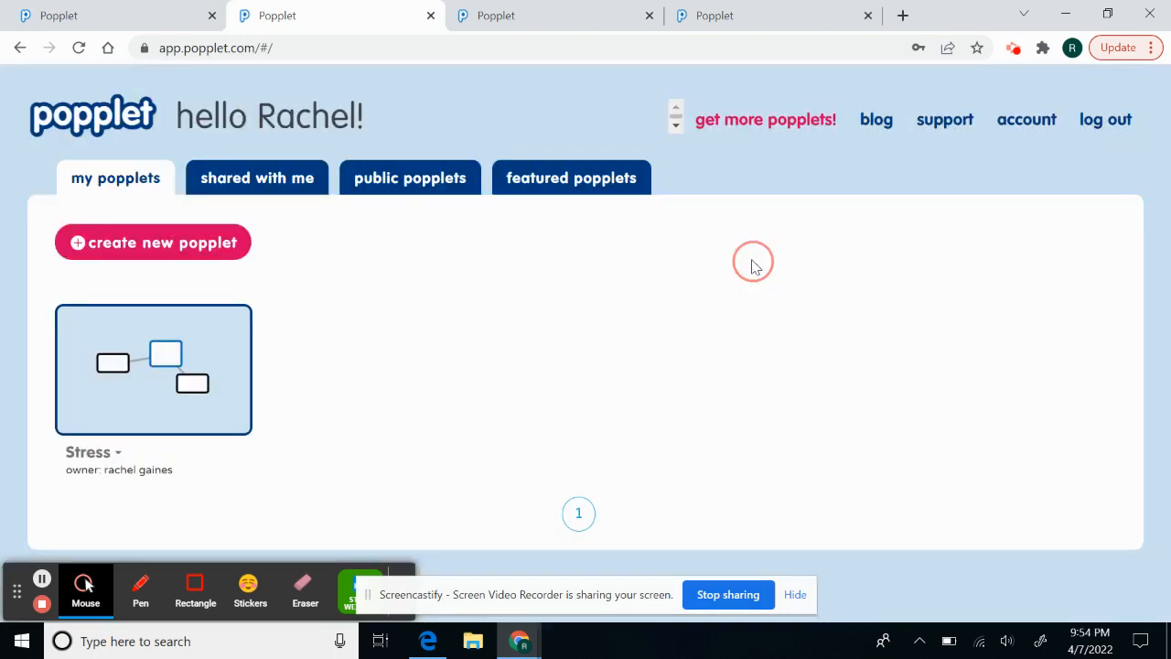
{"action": "left_click", "coordinate": [125, 367]}
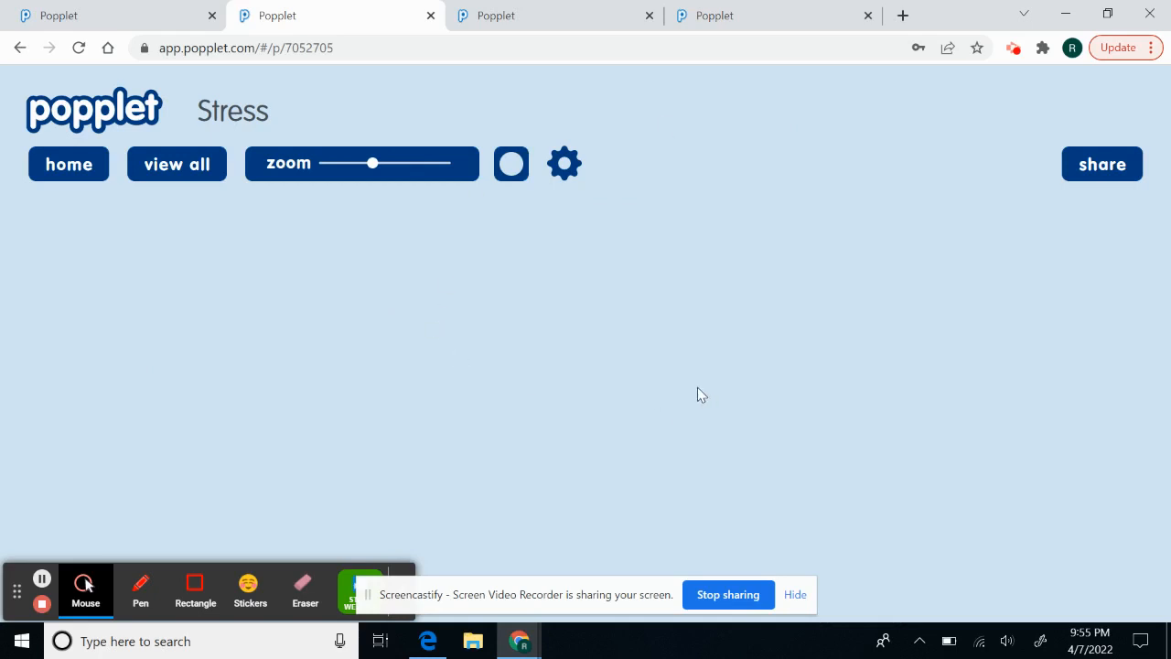
- Add a popple to the canvas, delete the oversized one, and add a smaller replacement
{"action": "double_click", "coordinate": [580, 396]}
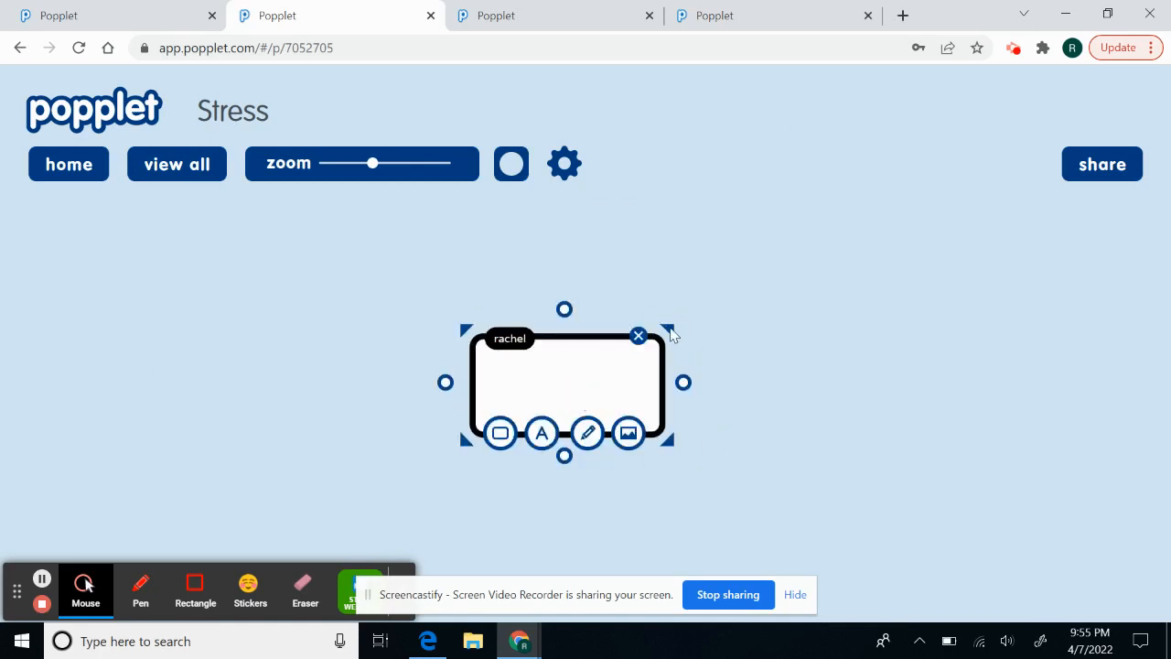
{"action": "mouse_move", "coordinate": [671, 335]}
{"action": "left_mouse_down"}
{"action": "mouse_move", "coordinate": [661, 246]}
{"action": "mouse_move", "coordinate": [679, 361]}
{"action": "mouse_move", "coordinate": [670, 316]}
{"action": "left_mouse_up"}
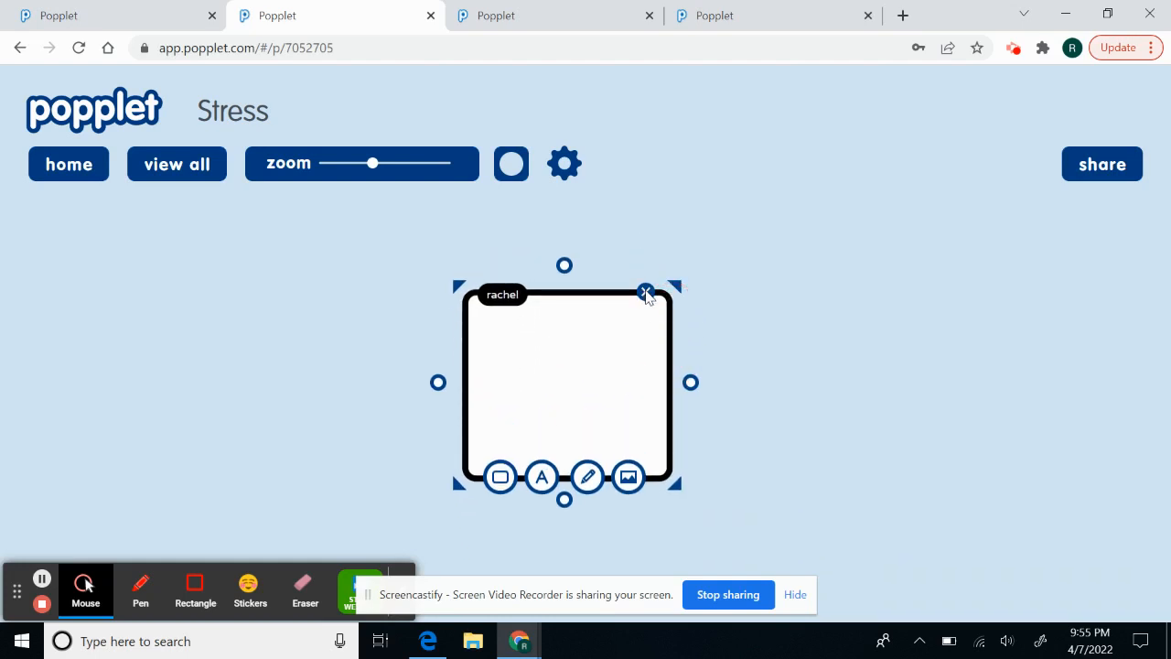
{"action": "left_click", "coordinate": [646, 293]}
{"action": "double_click", "coordinate": [555, 327]}
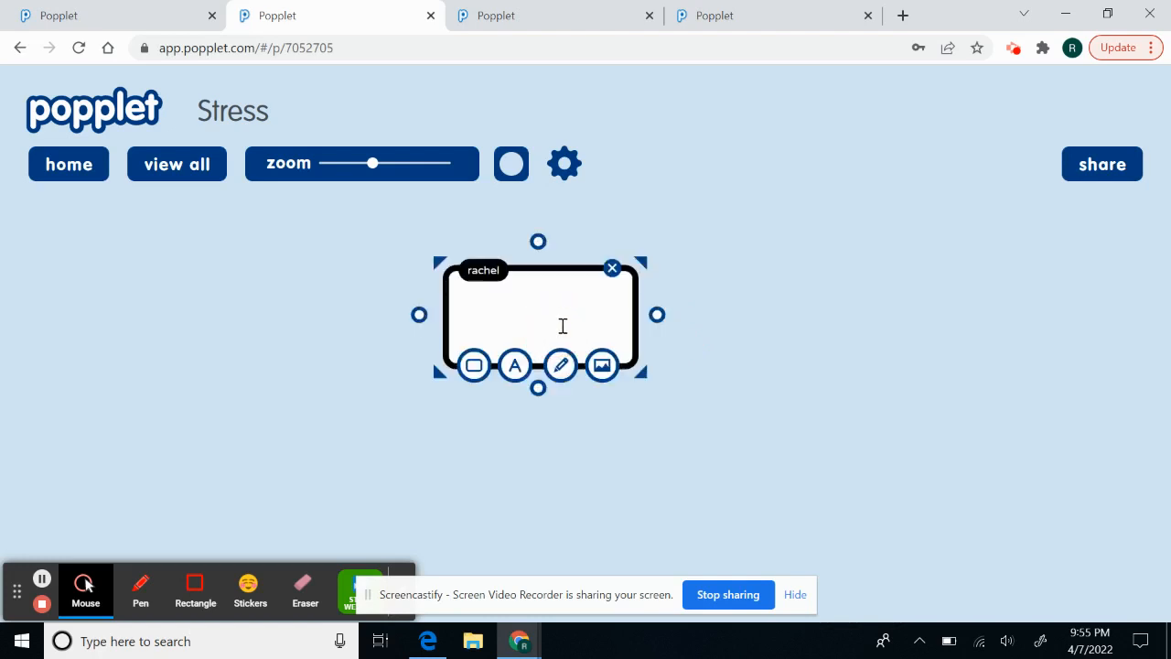
- Create linked popples to the right of and below the first popple
{"action": "left_click_drag", "start_coordinate": [657, 314], "coordinate": [820, 352]}
{"action": "left_click", "coordinate": [563, 326]}
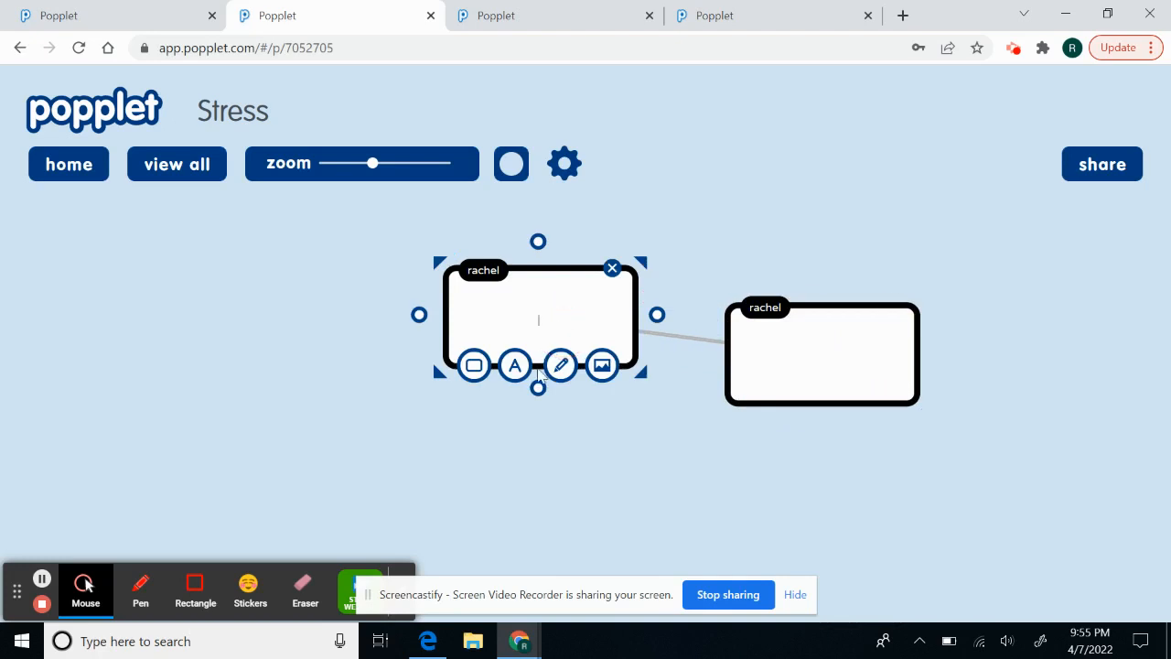
{"action": "left_click_drag", "start_coordinate": [538, 389], "coordinate": [525, 496]}
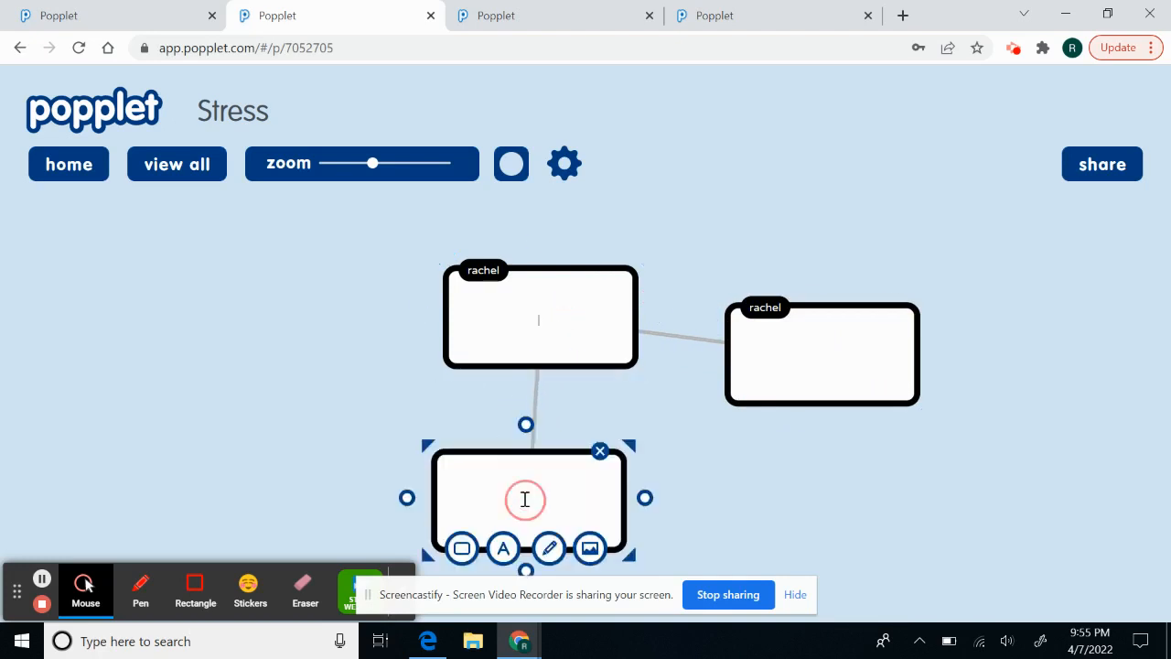
{"action": "left_click", "coordinate": [481, 357]}
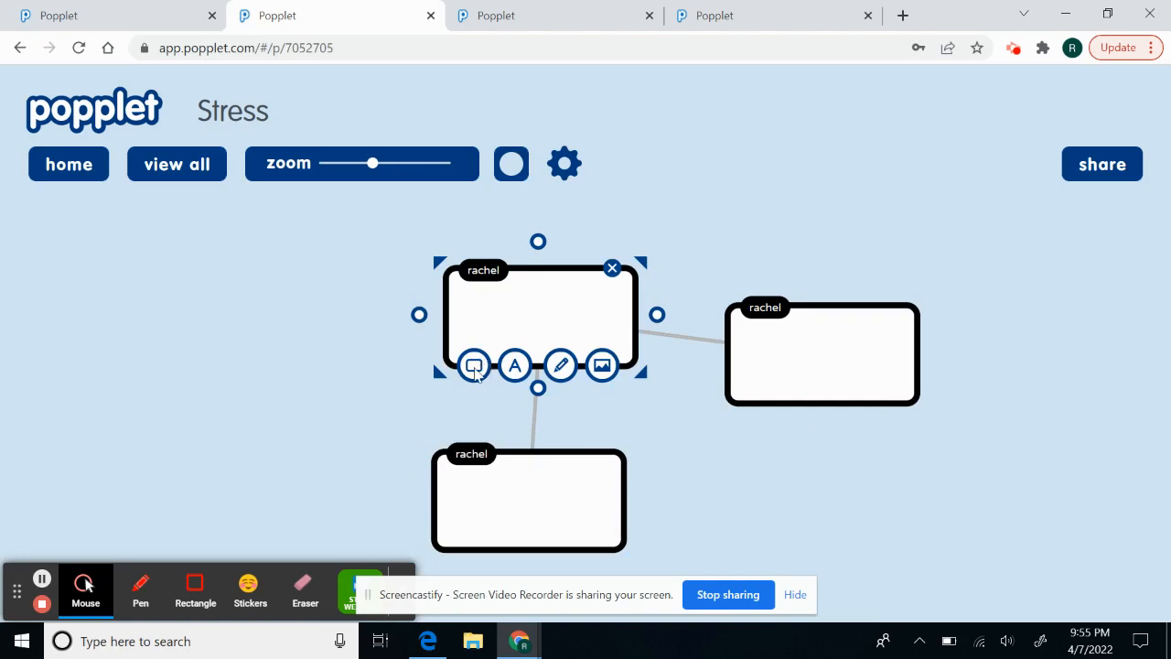
- Give the top popple a yellow-green border and the largest-size label 'Stress'
{"action": "left_click", "coordinate": [474, 368]}
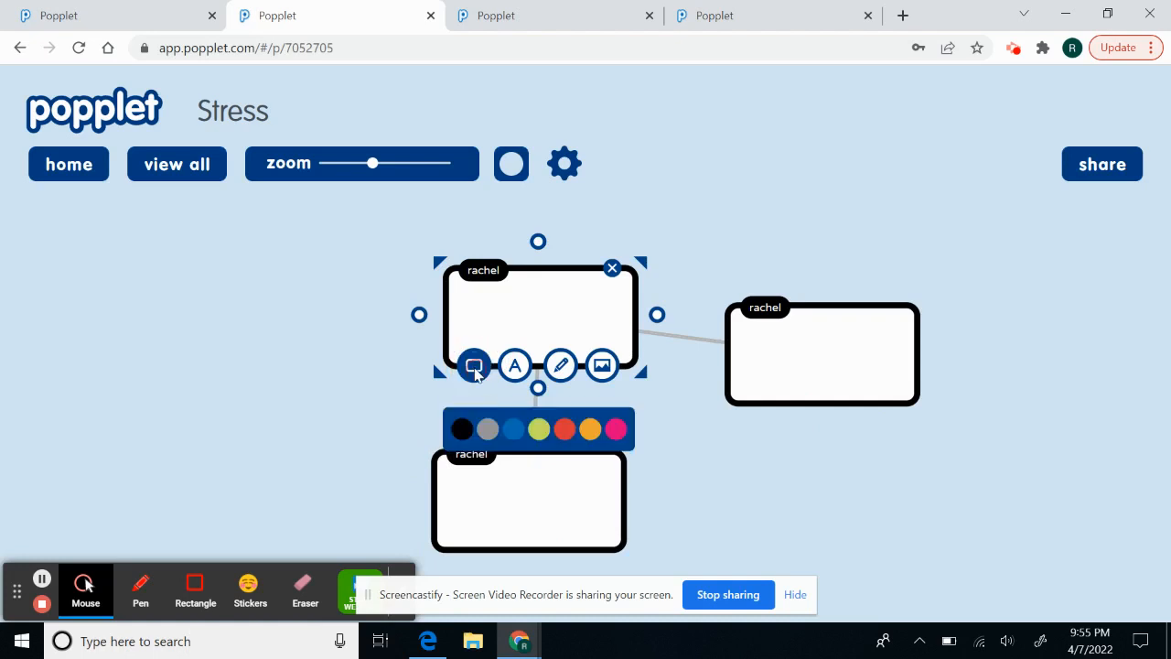
{"action": "left_click", "coordinate": [544, 432]}
{"action": "left_click", "coordinate": [515, 366]}
{"action": "left_click", "coordinate": [536, 321]}
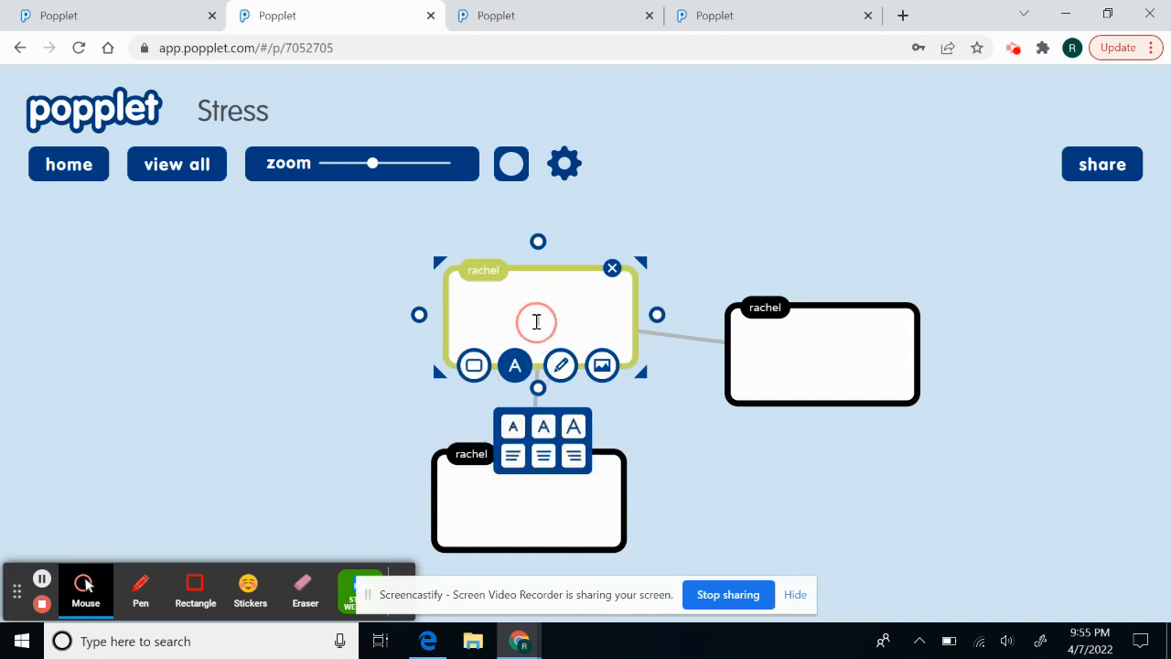
{"action": "type", "text": "Stress"}
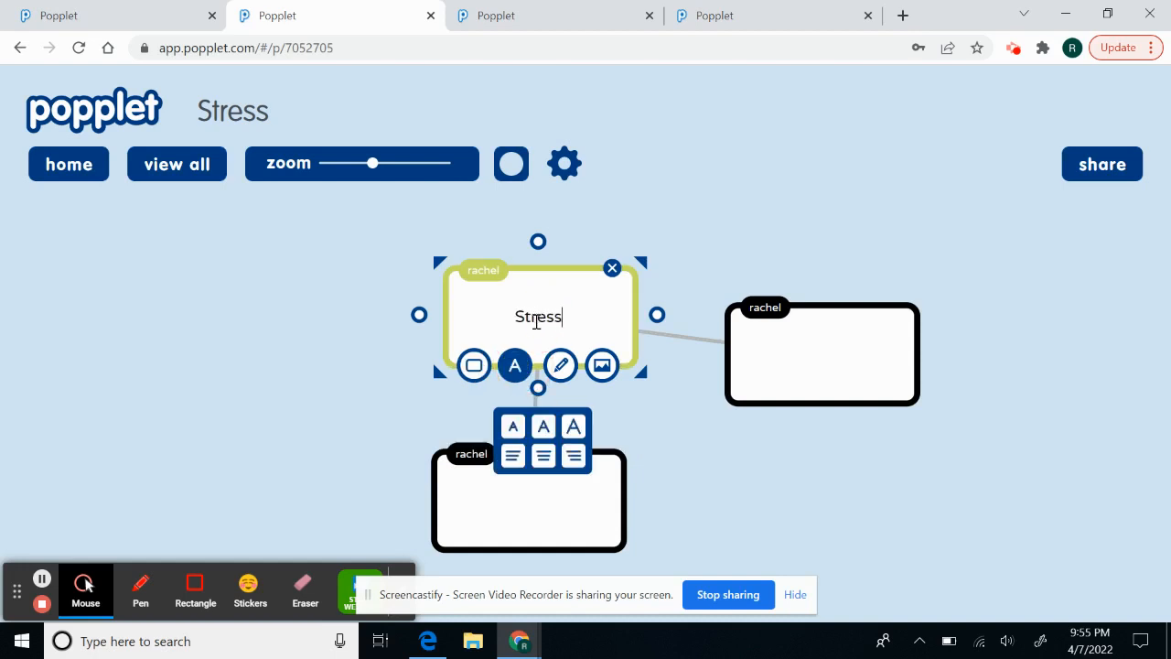
{"action": "left_click", "coordinate": [572, 431]}
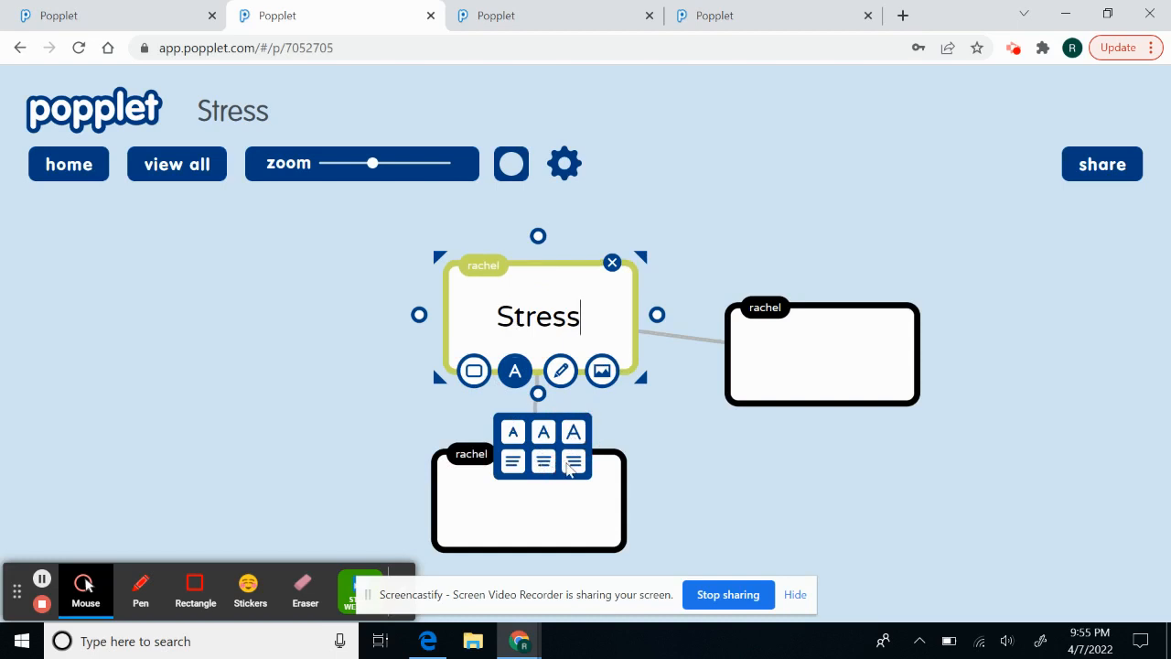
- Try right alignment, restore centred text, and sketch a curve above 'Stress'
{"action": "left_click", "coordinate": [568, 466]}
{"action": "left_click", "coordinate": [545, 465]}
{"action": "left_click", "coordinate": [561, 371]}
{"action": "mouse_move", "coordinate": [523, 296]}
{"action": "left_mouse_down"}
{"action": "mouse_move", "coordinate": [569, 291]}
{"action": "mouse_move", "coordinate": [521, 288]}
{"action": "mouse_move", "coordinate": [480, 311]}
{"action": "left_mouse_up"}
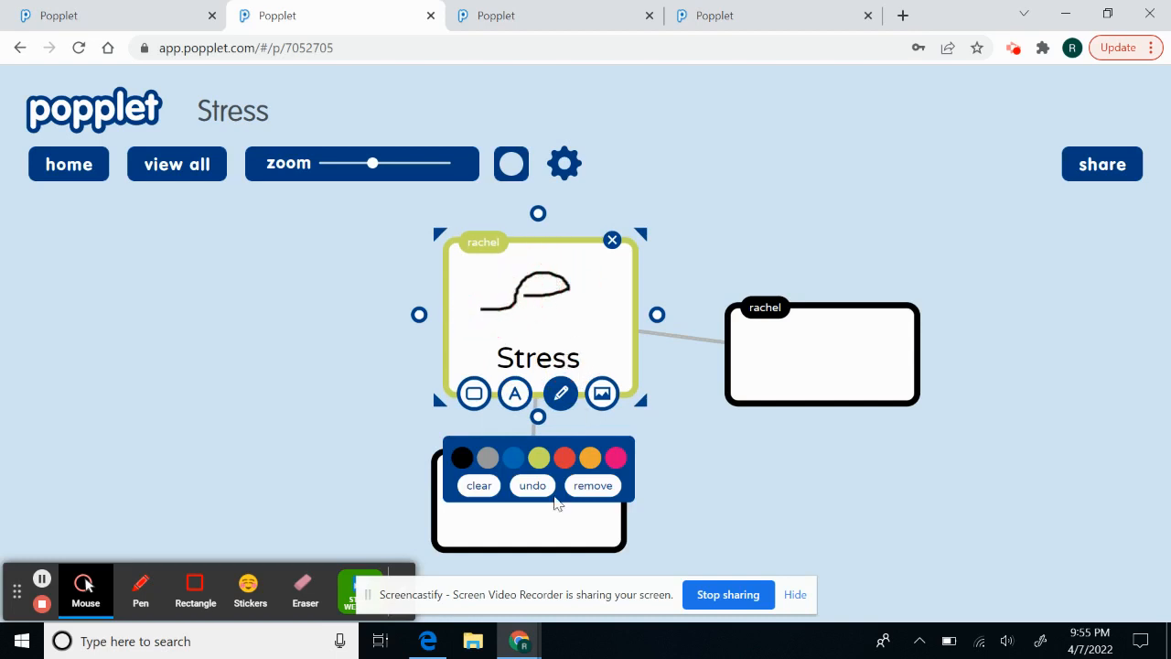
- Add another stroke to the Stress sketch and reselect the Stress popple
{"action": "left_click", "coordinate": [602, 393]}
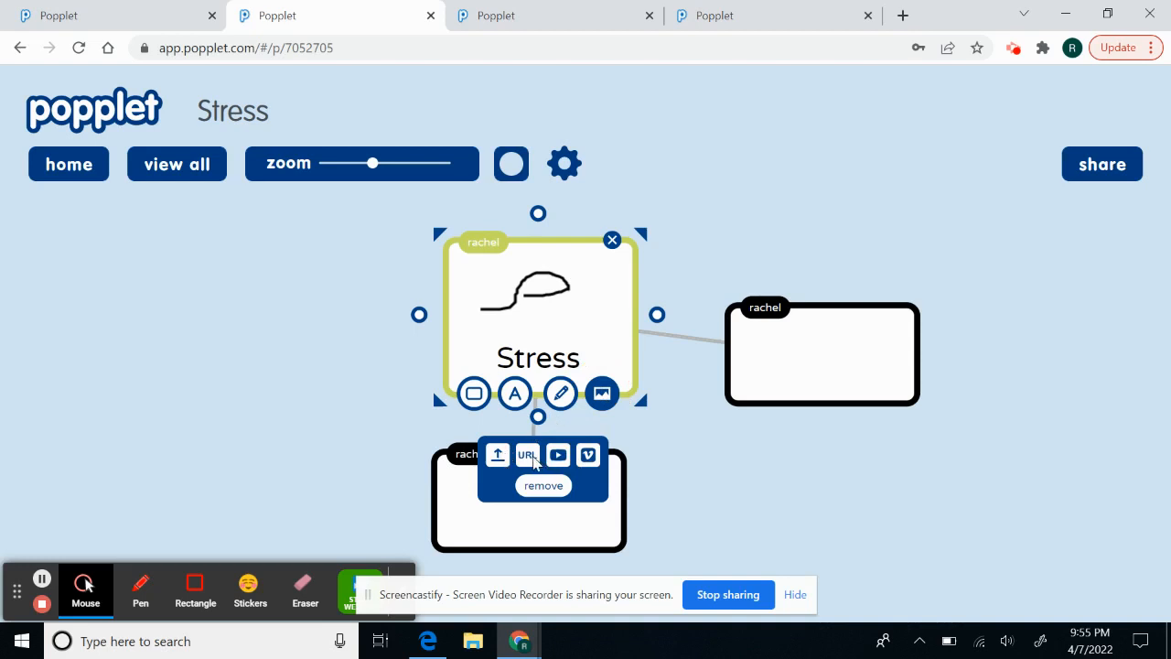
{"action": "left_click", "coordinate": [593, 291]}
{"action": "left_click_drag", "start_coordinate": [568, 290], "coordinate": [545, 290]}
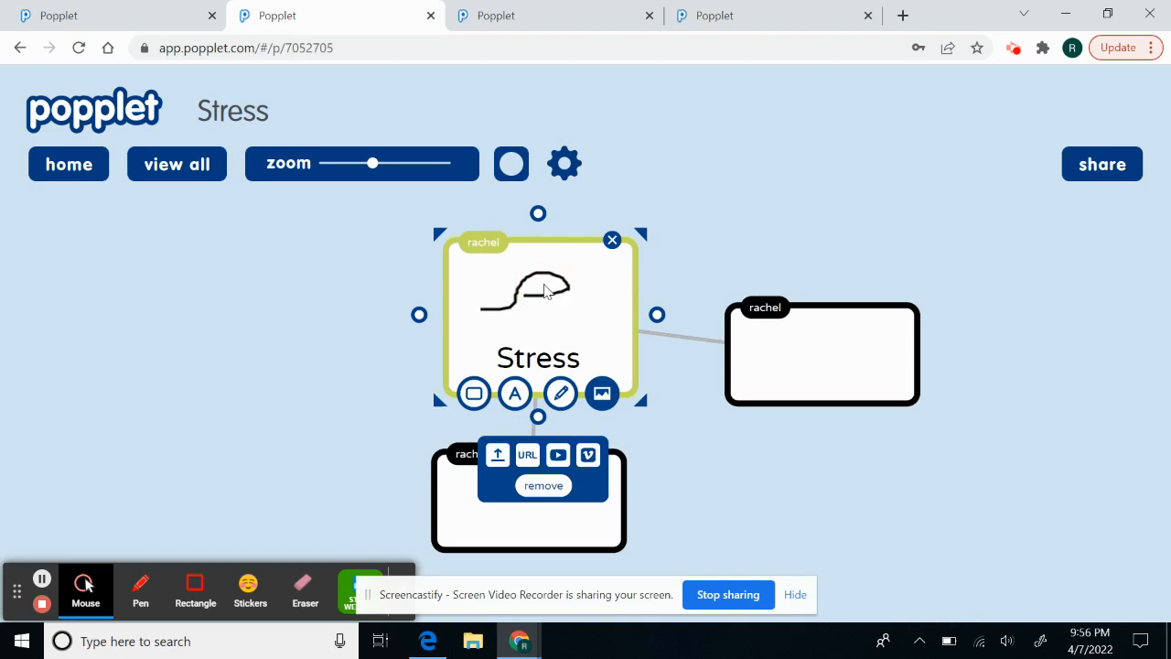
{"action": "left_click", "coordinate": [711, 244]}
{"action": "left_click", "coordinate": [545, 353]}
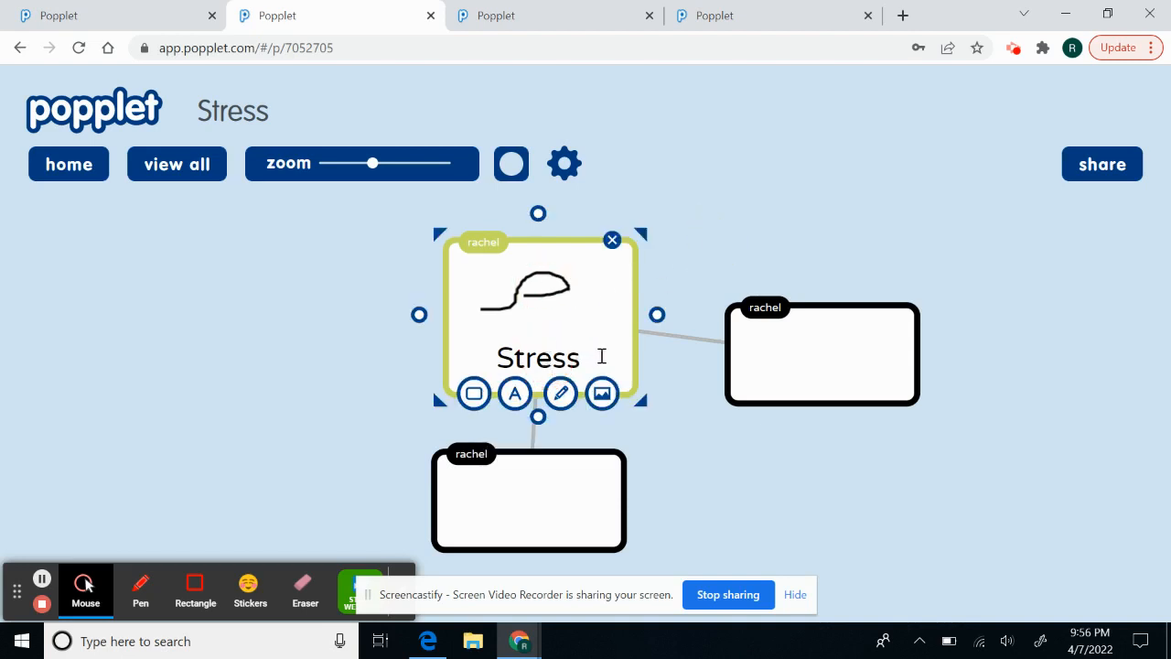
- Type 'Stress Related Illness' in the right popple and 'Symptoms of Stress' below, fixing a typo
{"action": "left_click", "coordinate": [798, 362]}
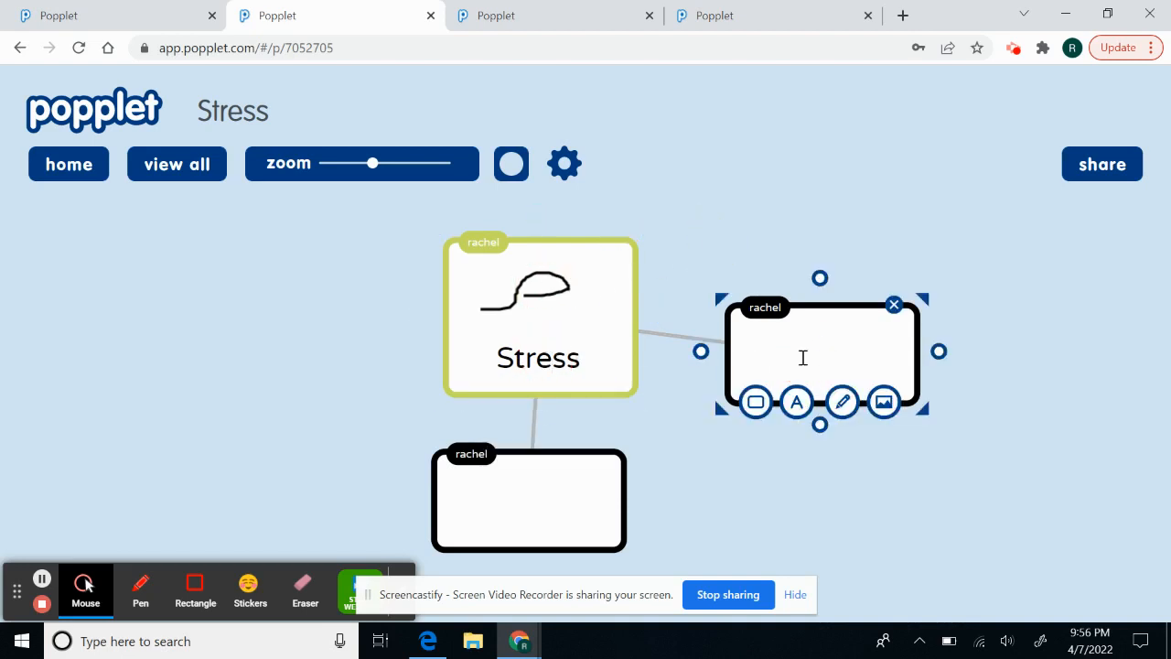
{"action": "type", "text": "Stress Related Illness"}
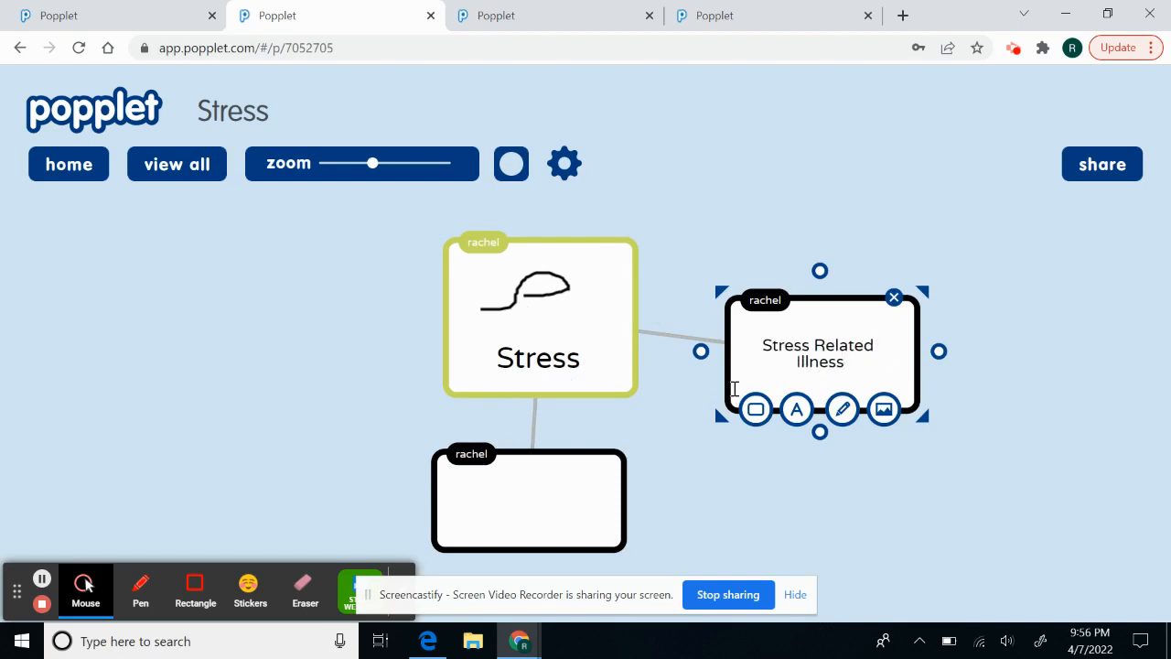
{"action": "left_click", "coordinate": [537, 504]}
{"action": "type", "text": "Sym"}
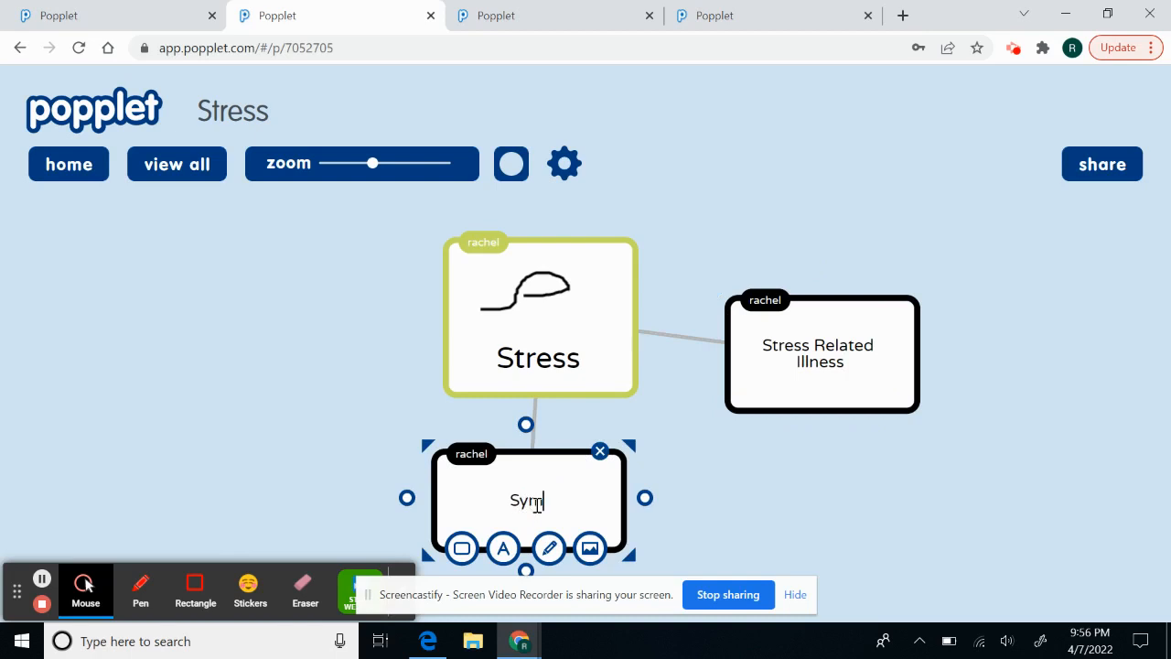
{"action": "type", "text": "ptoms of Sress"}
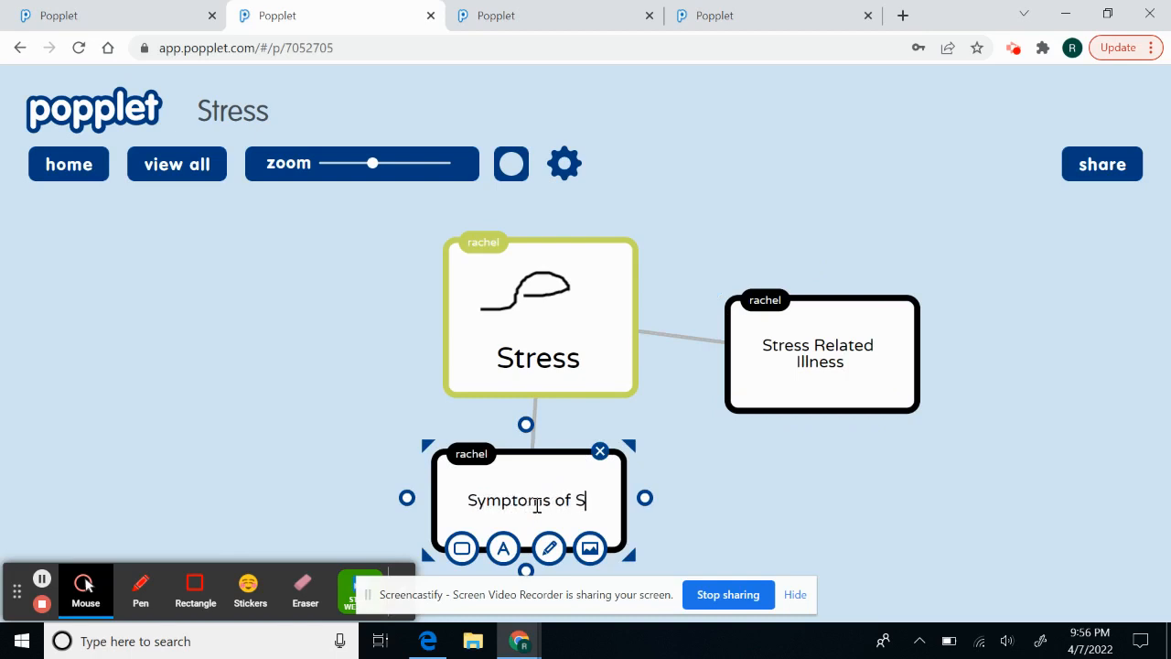
{"action": "key", "text": "BackSpace"}
{"action": "key", "text": "BackSpace"}
{"action": "key", "text": "BackSpace"}
{"action": "key", "text": "BackSpace"}
{"action": "type", "text": "tress"}
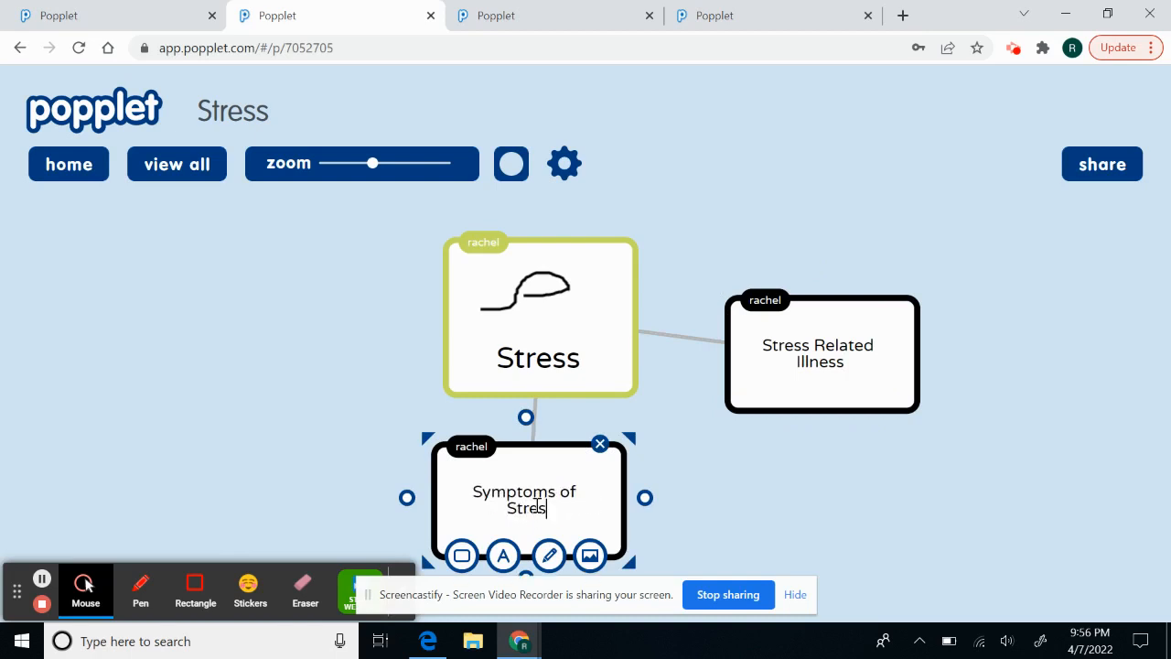
{"action": "left_click", "coordinate": [348, 356]}
{"action": "left_click", "coordinate": [442, 359]}
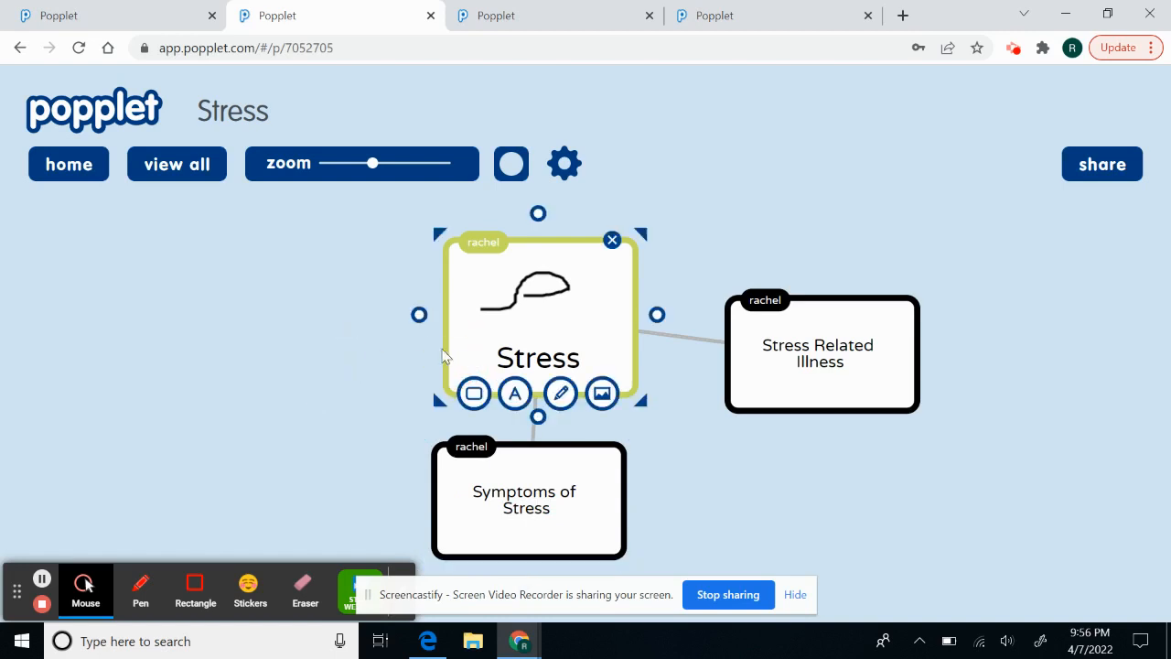
- Pull out a popple linked left of Stress, adjust the zoom, and fit all popples in view
{"action": "left_click_drag", "start_coordinate": [417, 314], "coordinate": [274, 317]}
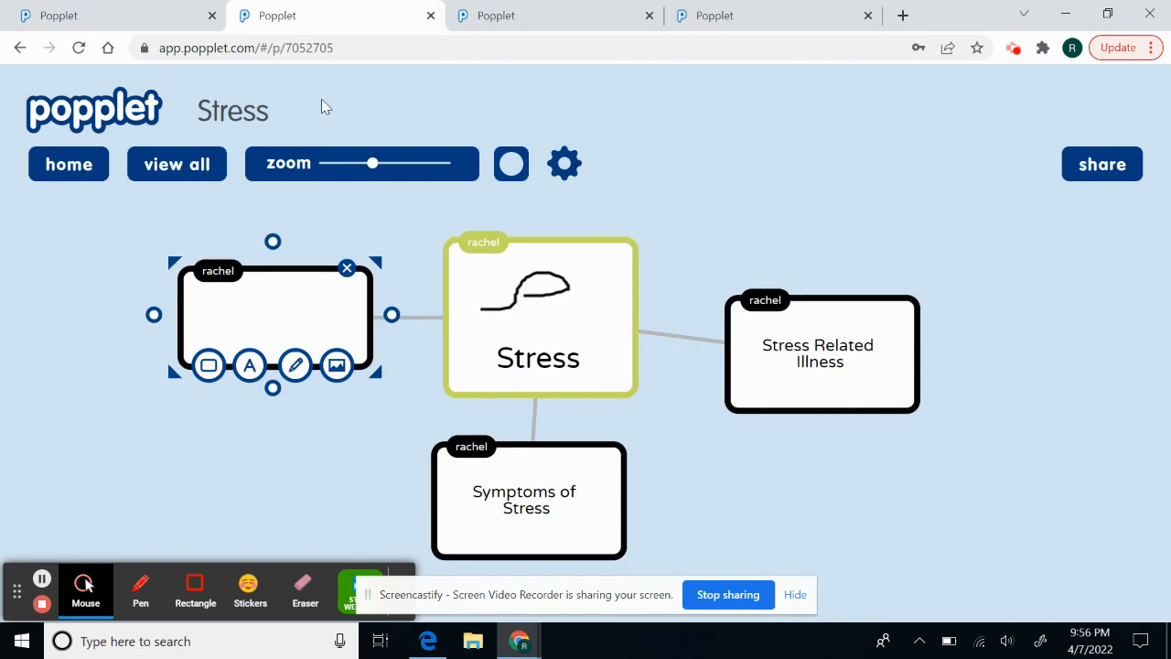
{"action": "mouse_move", "coordinate": [372, 162]}
{"action": "left_mouse_down"}
{"action": "mouse_move", "coordinate": [334, 165]}
{"action": "mouse_move", "coordinate": [481, 180]}
{"action": "mouse_move", "coordinate": [427, 165]}
{"action": "mouse_move", "coordinate": [358, 180]}
{"action": "left_mouse_up"}
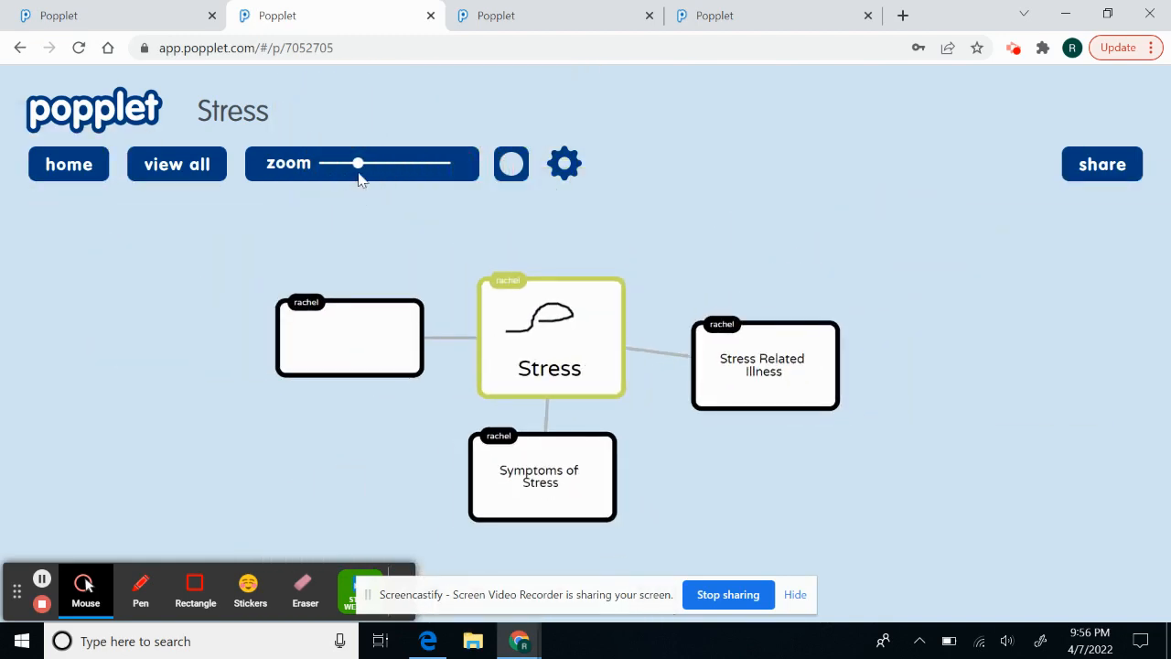
{"action": "left_click_drag", "start_coordinate": [358, 180], "coordinate": [651, 149]}
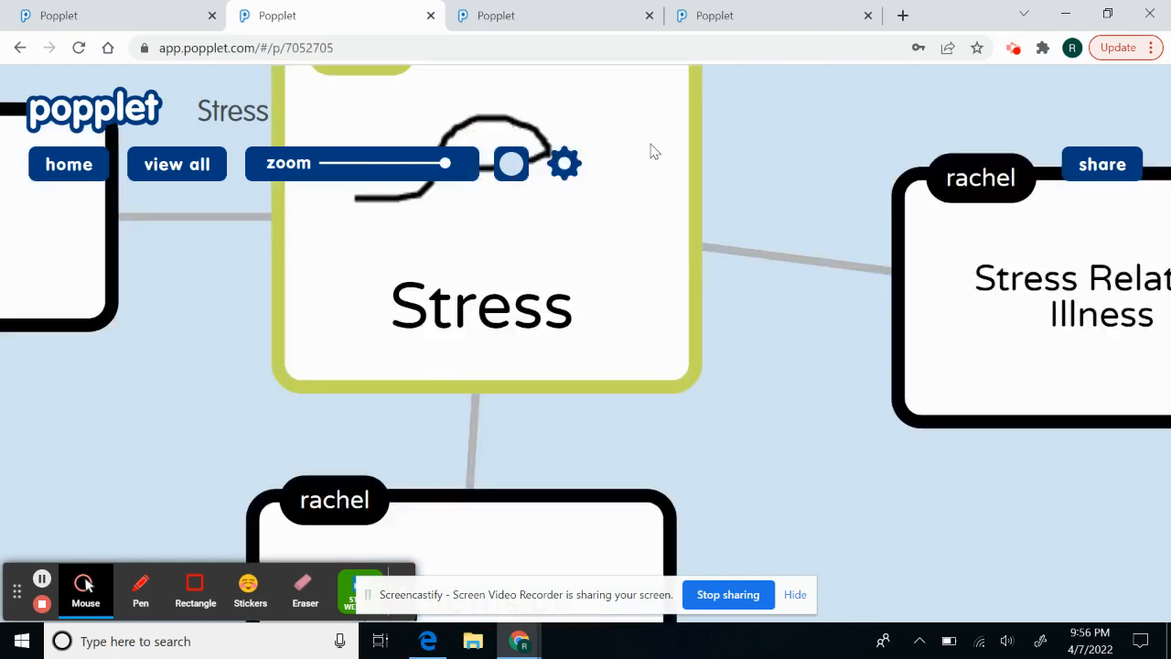
{"action": "left_click", "coordinate": [194, 169]}
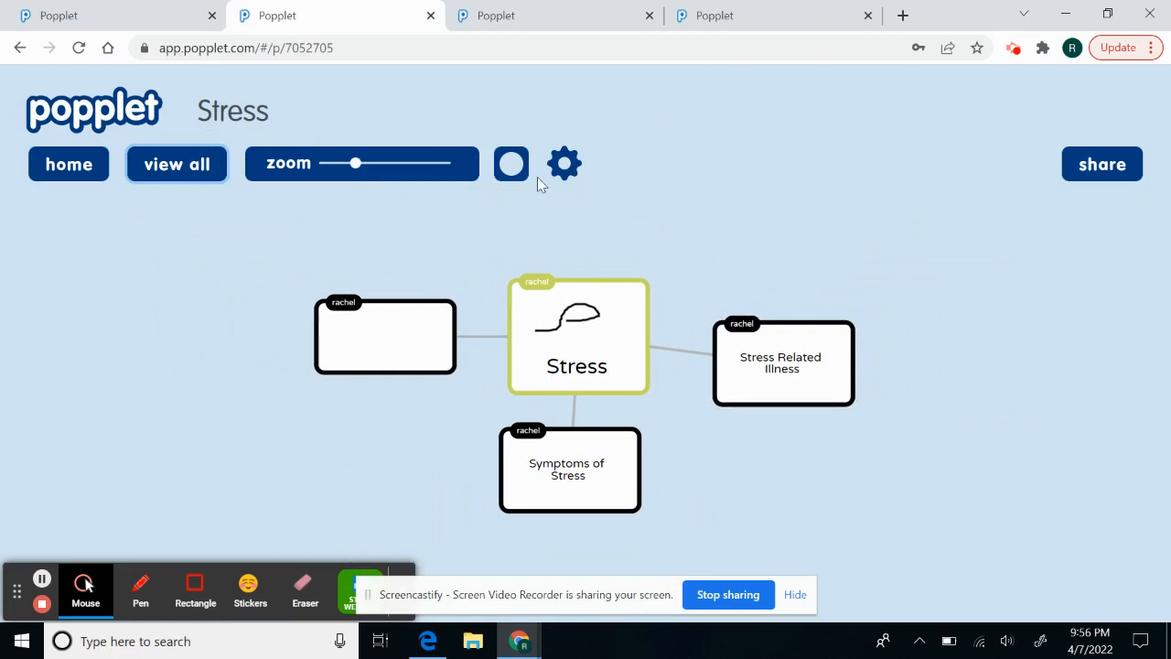
- Change the map background to the pink swatch and bring up the settings menu
{"action": "left_click", "coordinate": [510, 167]}
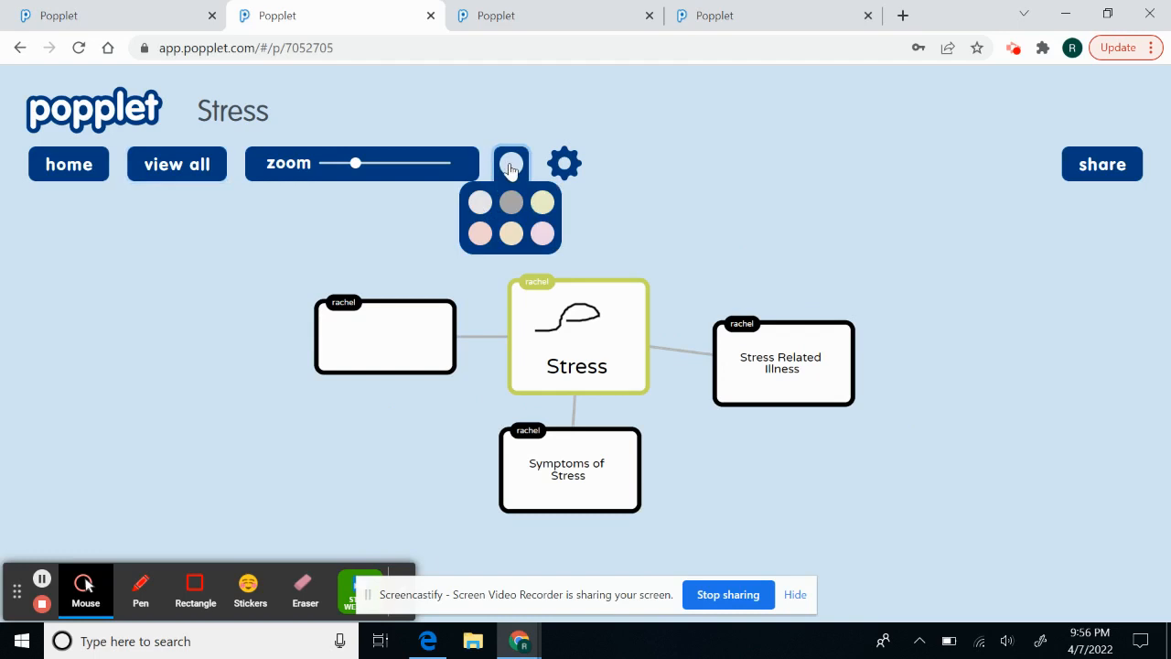
{"action": "left_click", "coordinate": [543, 235]}
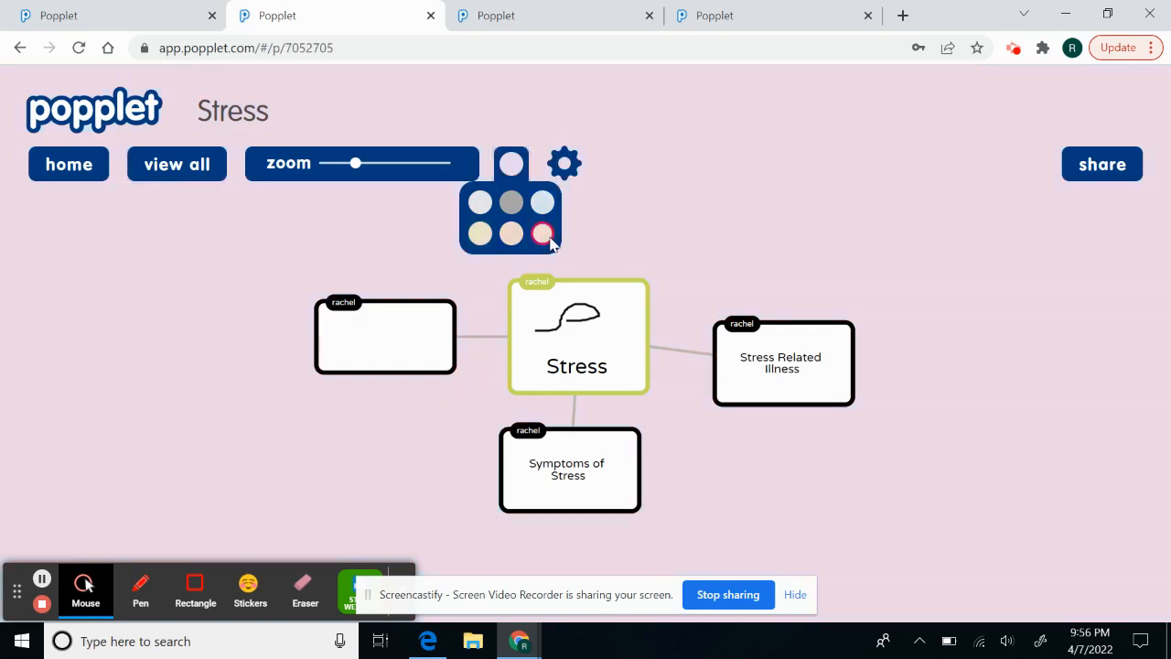
{"action": "left_click", "coordinate": [623, 200]}
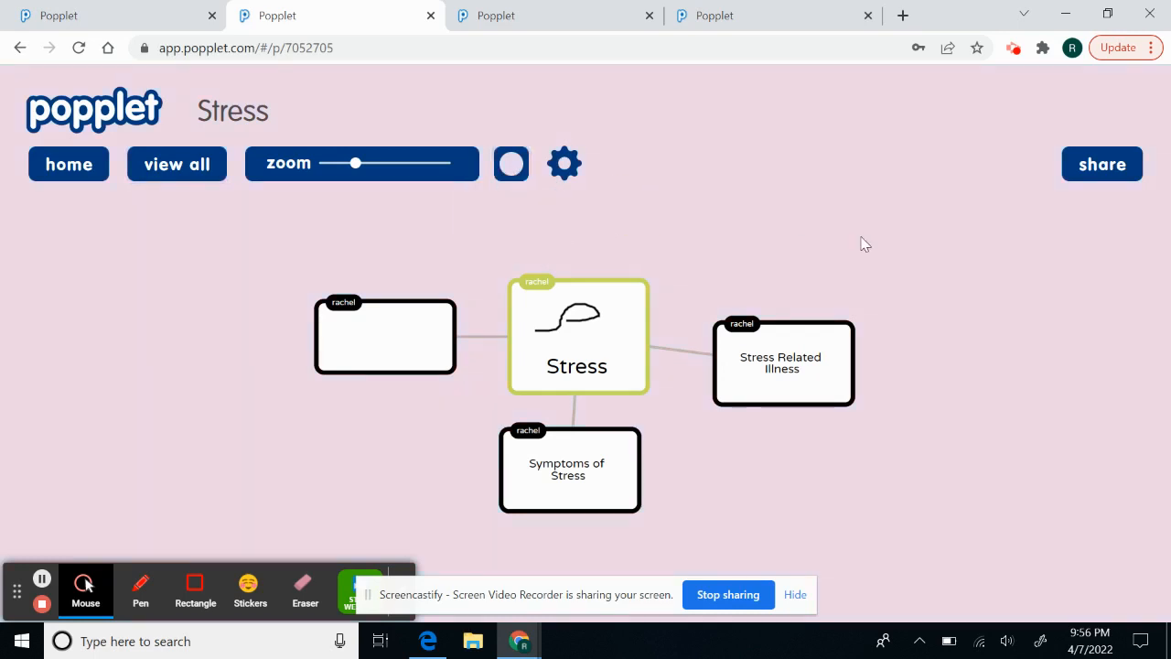
{"action": "left_click", "coordinate": [567, 172]}
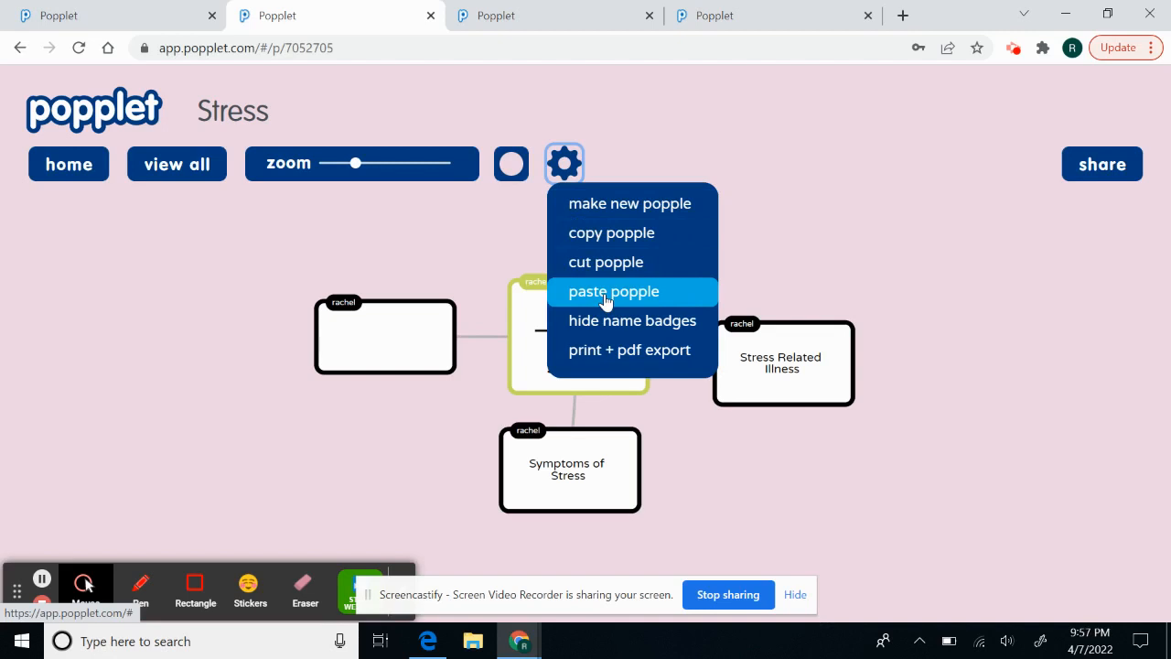
- Hide the name badges on all popples from the settings menu
{"action": "left_click", "coordinate": [508, 250]}
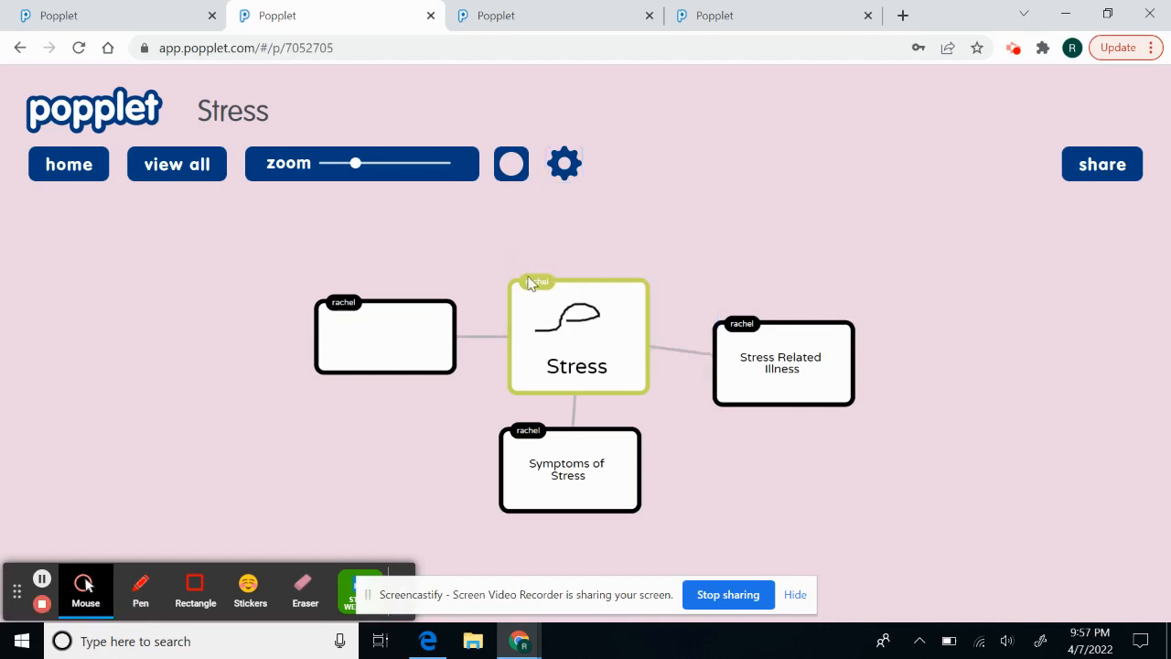
{"action": "left_click", "coordinate": [575, 170]}
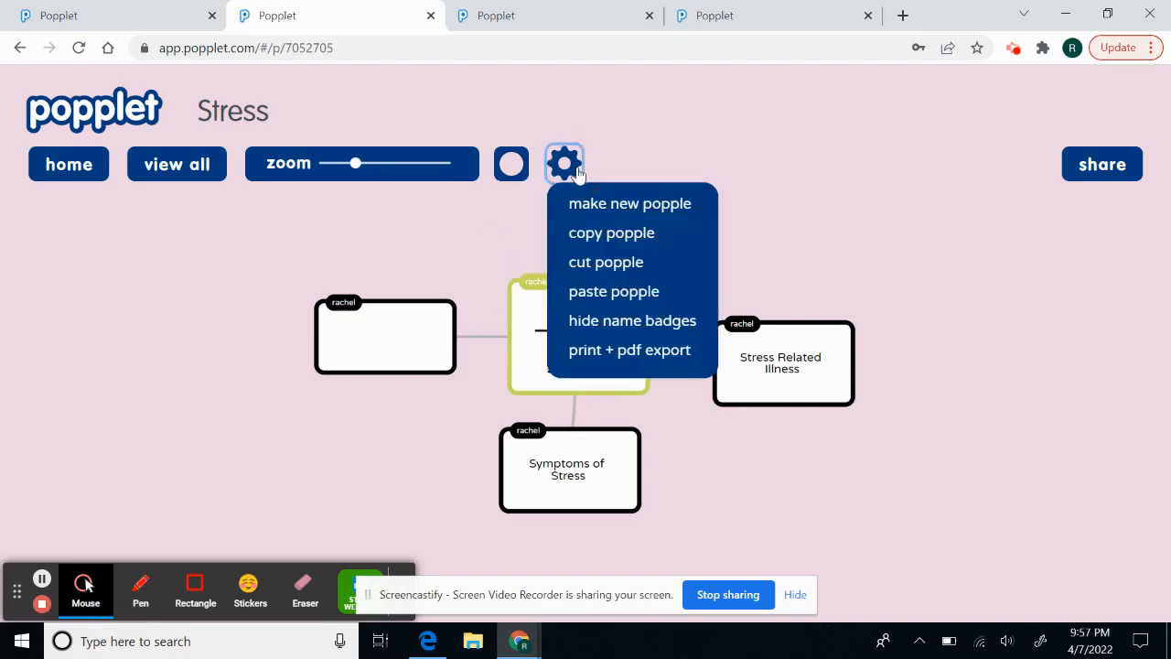
{"action": "left_click", "coordinate": [611, 322]}
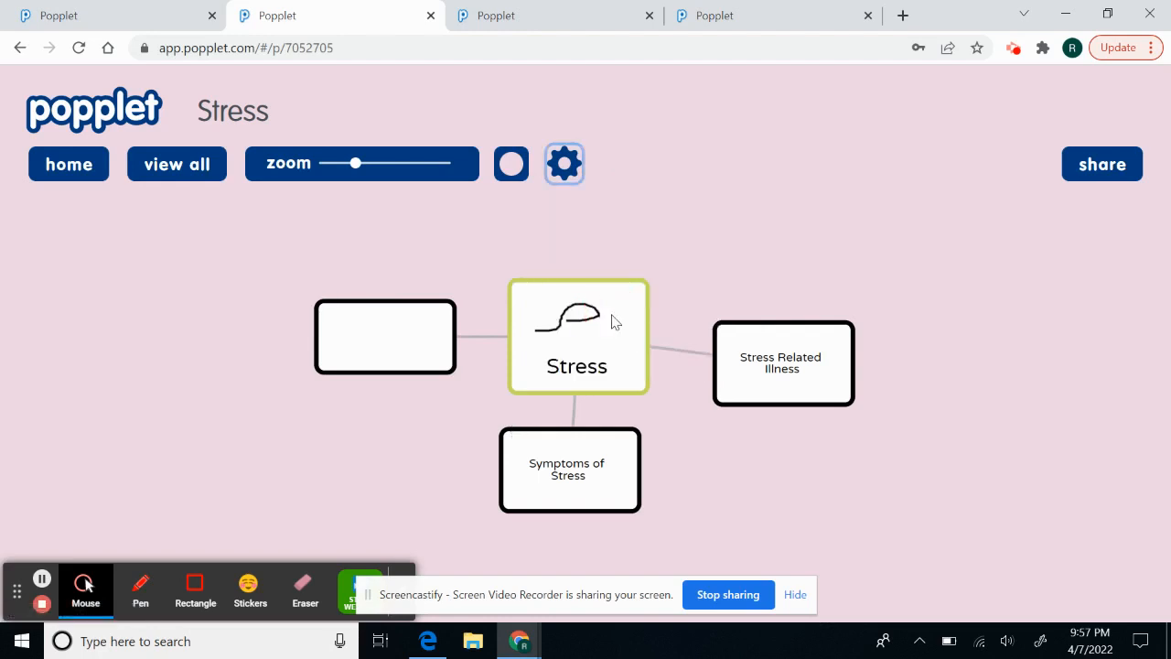
- Open the print + pdf export preview, cancel printing, and bring up the sharing options
{"action": "left_click", "coordinate": [566, 153]}
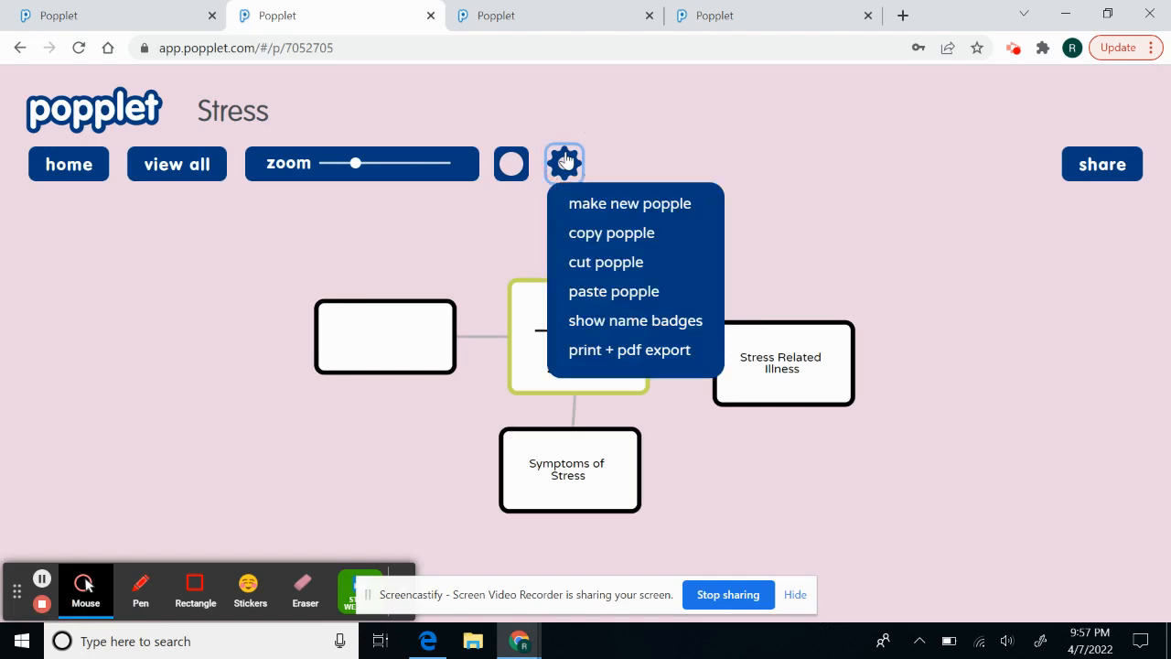
{"action": "left_click", "coordinate": [629, 353]}
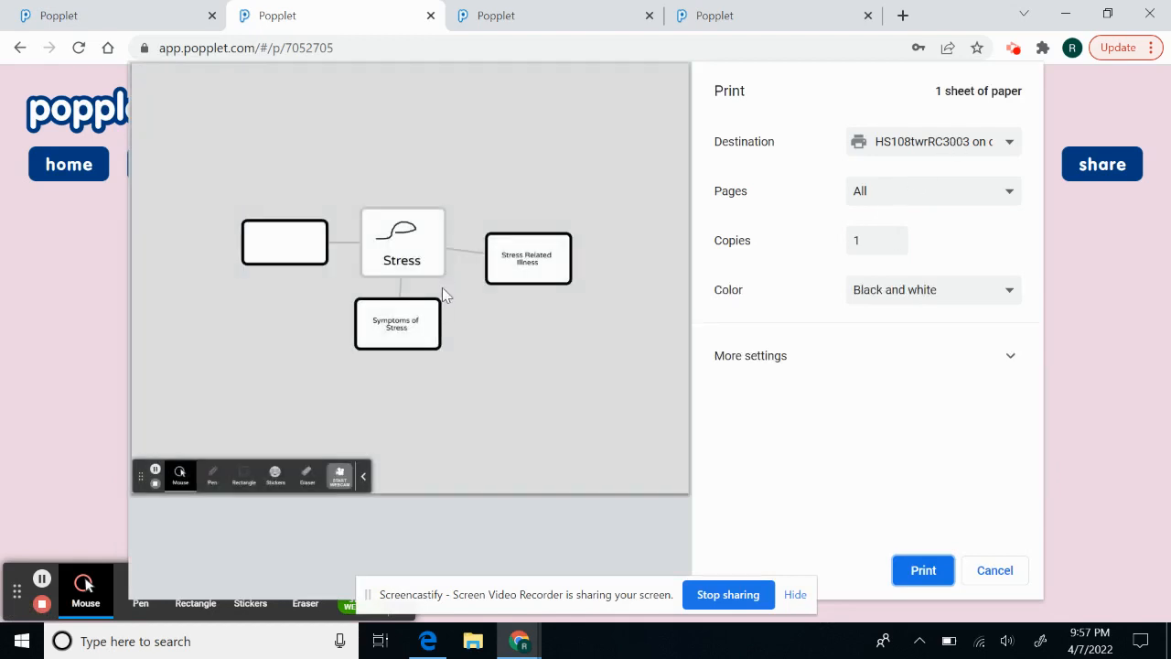
{"action": "left_click", "coordinate": [995, 570]}
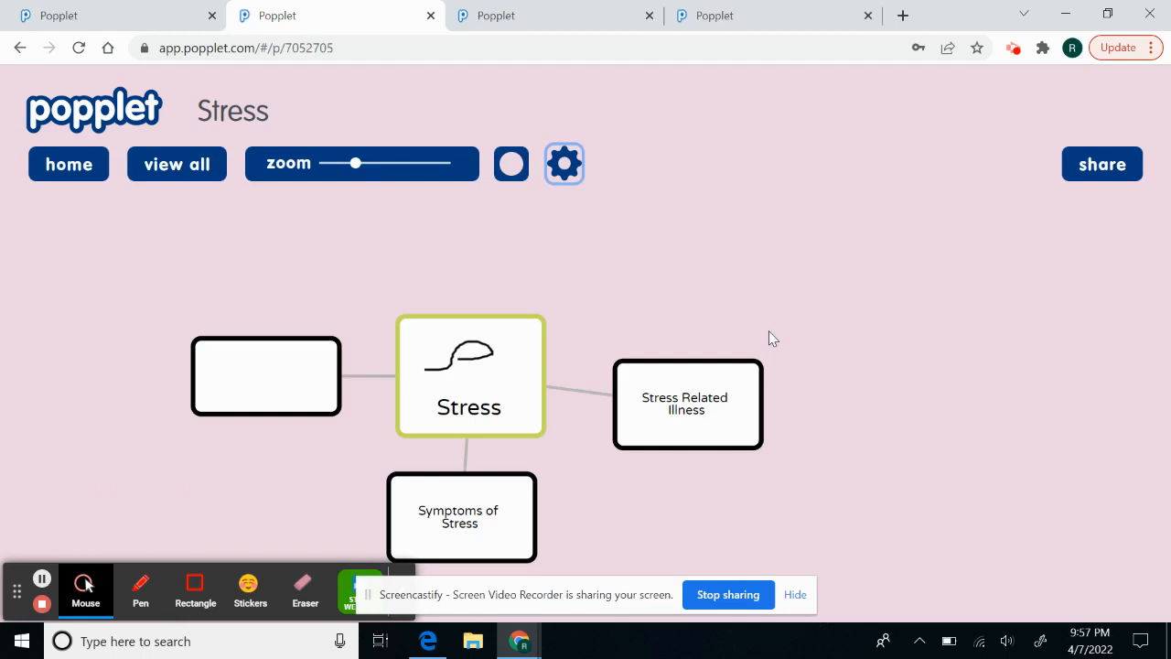
{"action": "left_click", "coordinate": [1124, 170]}
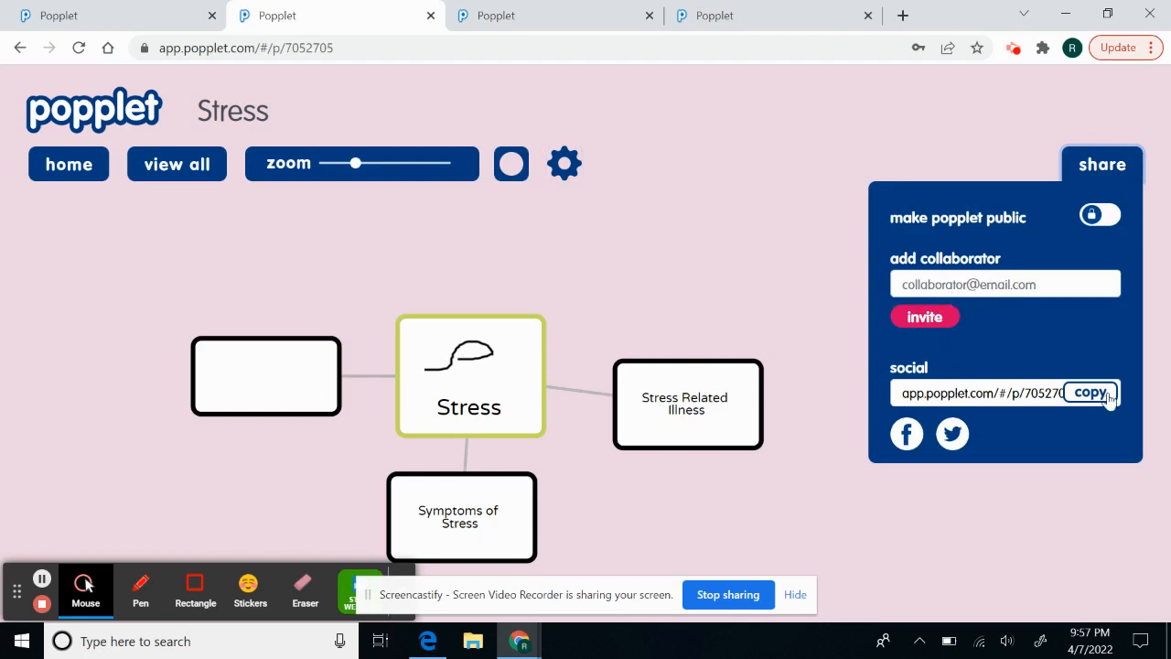
- Close the sharing panel and choose show name badges from the settings menu
{"action": "left_click", "coordinate": [820, 341]}
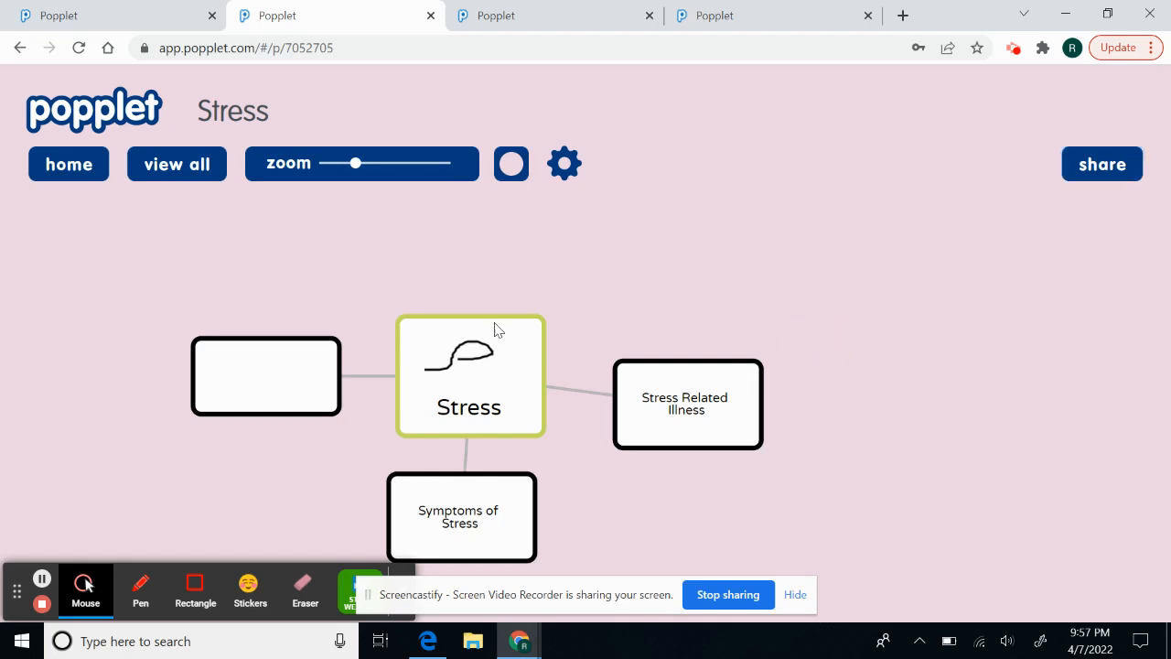
{"action": "left_click", "coordinate": [512, 163]}
{"action": "left_click", "coordinate": [556, 163]}
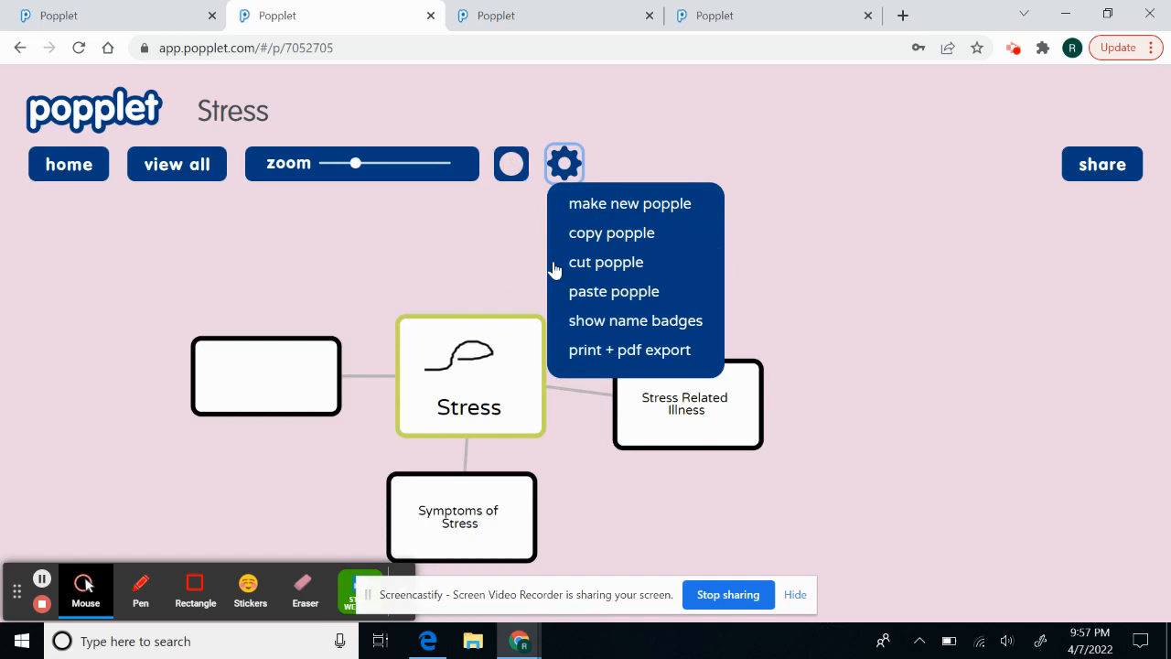
{"action": "left_click", "coordinate": [611, 323]}
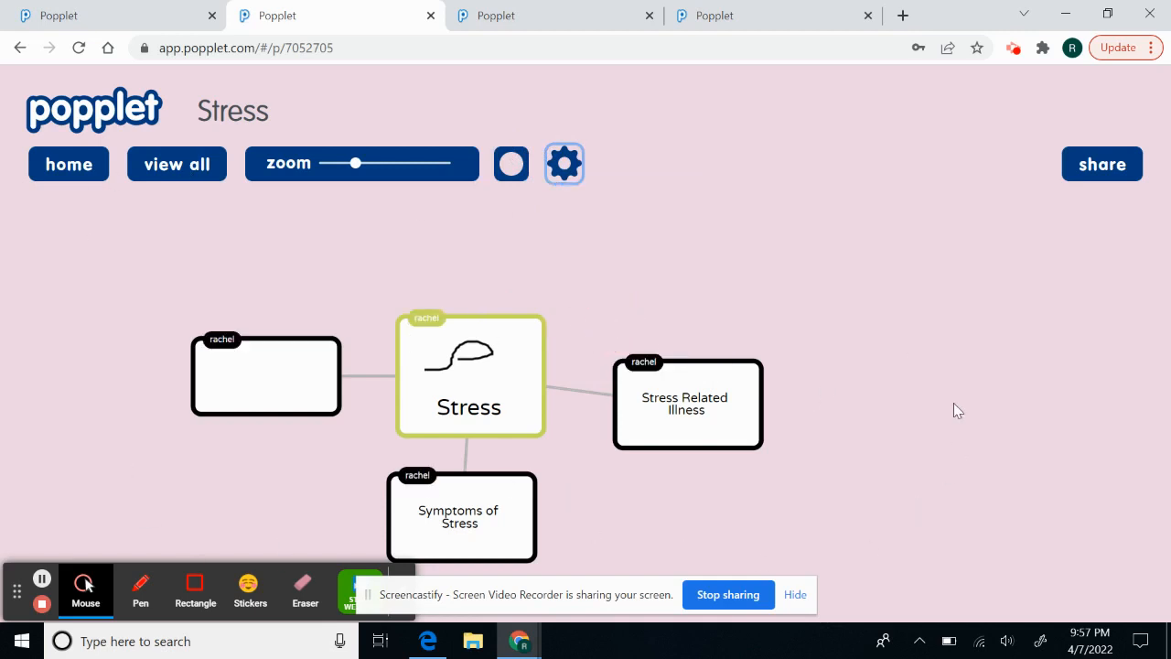
- Drag the central Stress popple upward above its three linked popples, then deselect it
{"action": "left_click", "coordinate": [519, 335]}
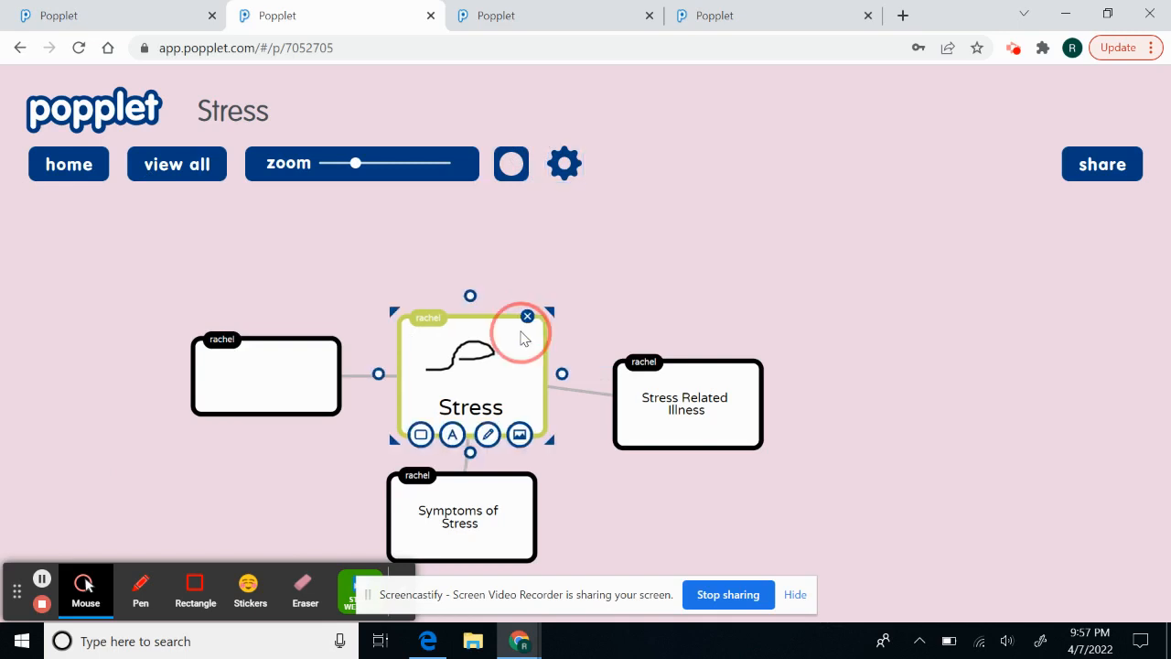
{"action": "left_click_drag", "start_coordinate": [601, 319], "coordinate": [586, 250]}
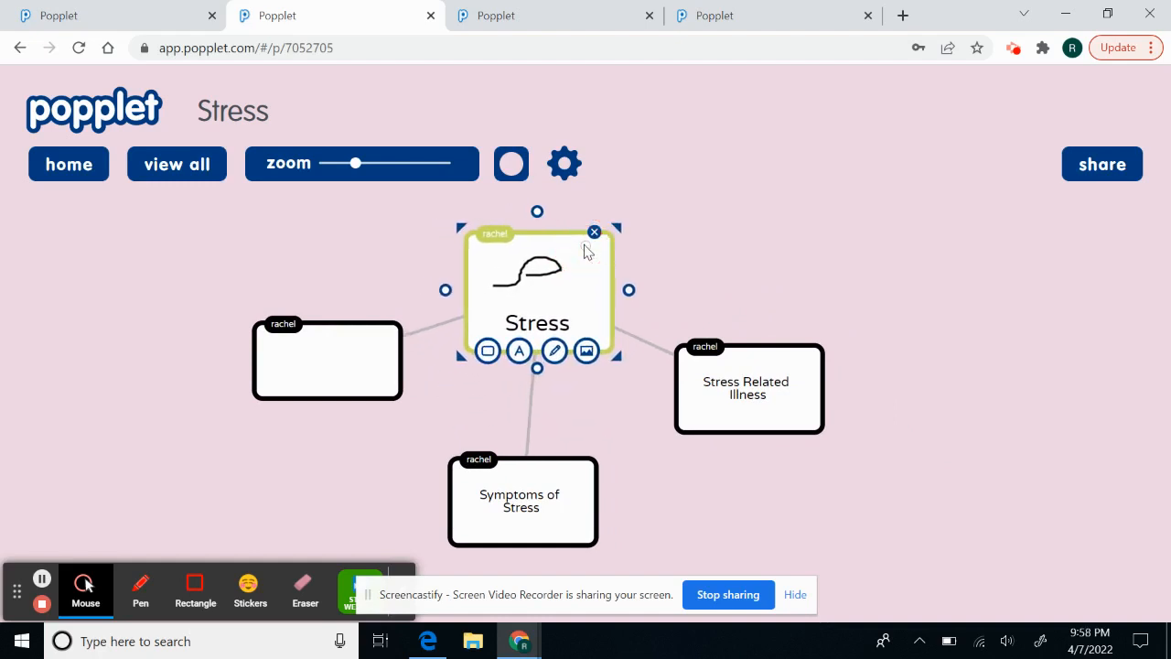
{"action": "left_click", "coordinate": [693, 274]}
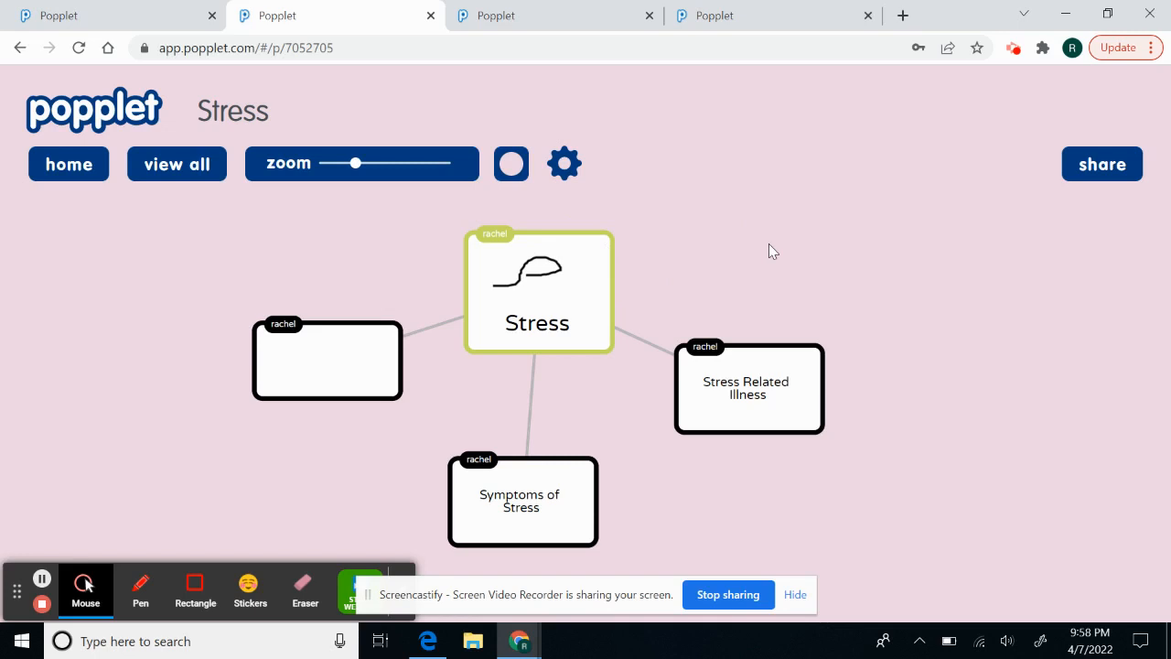
- Switch to the first browser tab showing the completed Stress popplet on beige
{"action": "left_click", "coordinate": [126, 20]}
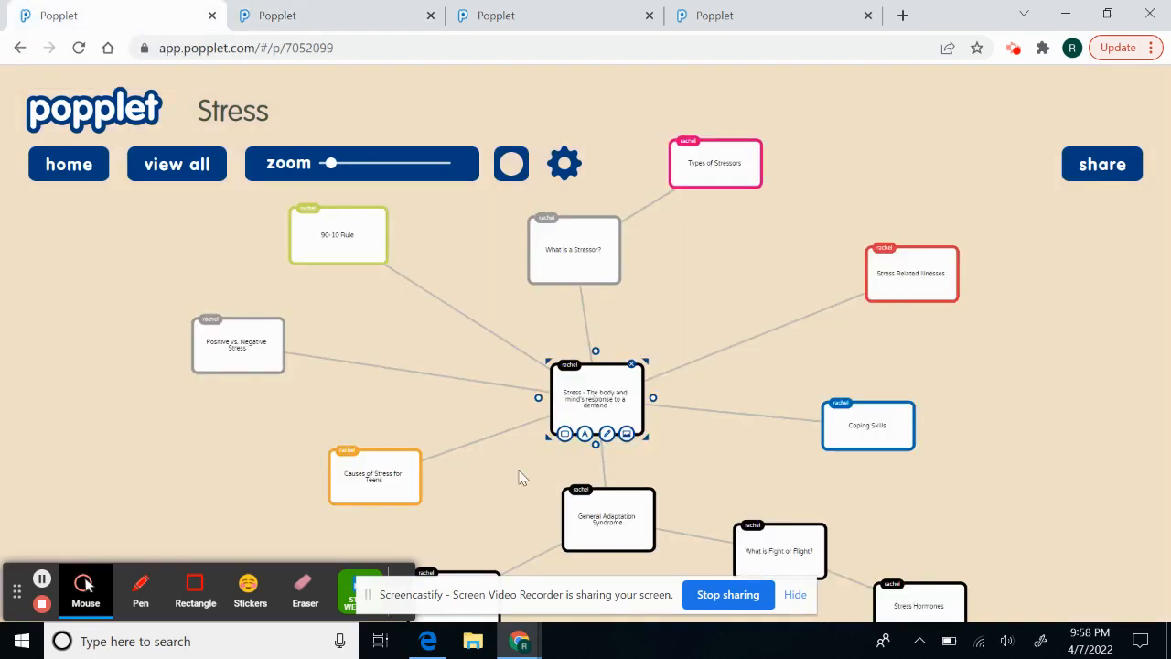